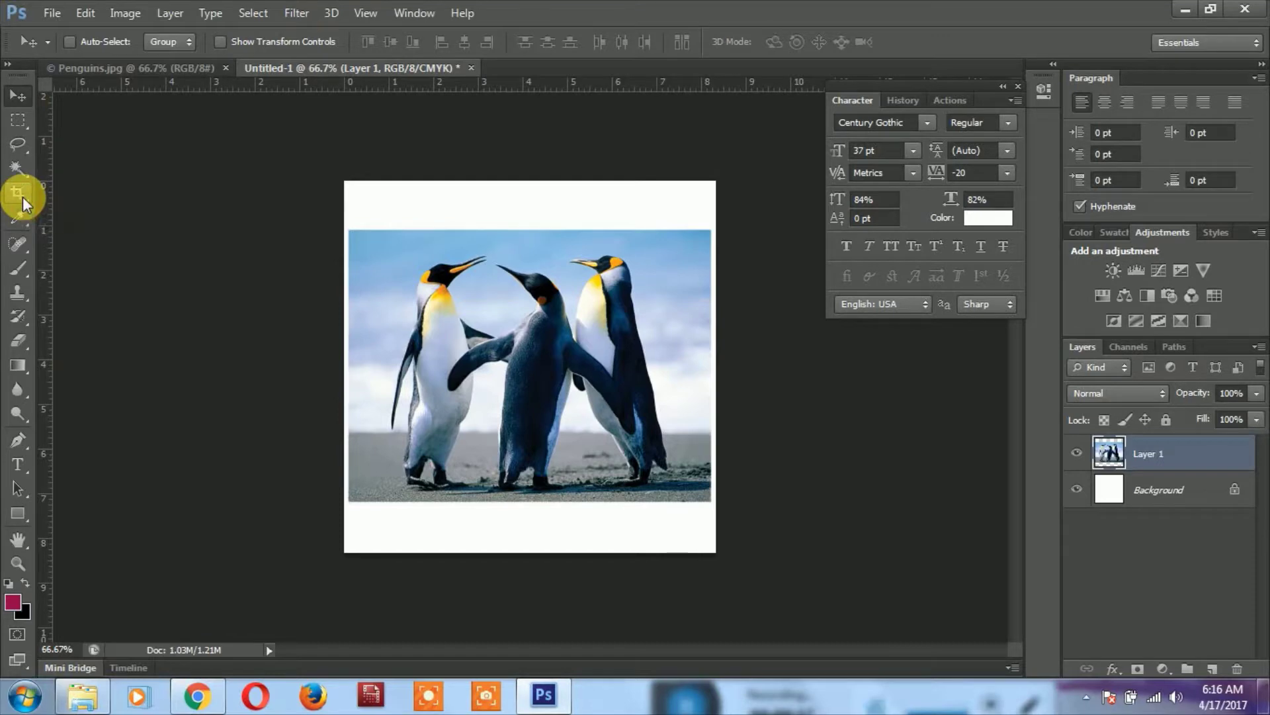
# Activate the Crop tool (C) and show its Crop, Perspective Crop, Slice and Slice Select flyout
pyautogui.click(22, 197)
pyautogui.rightClick(23, 192)
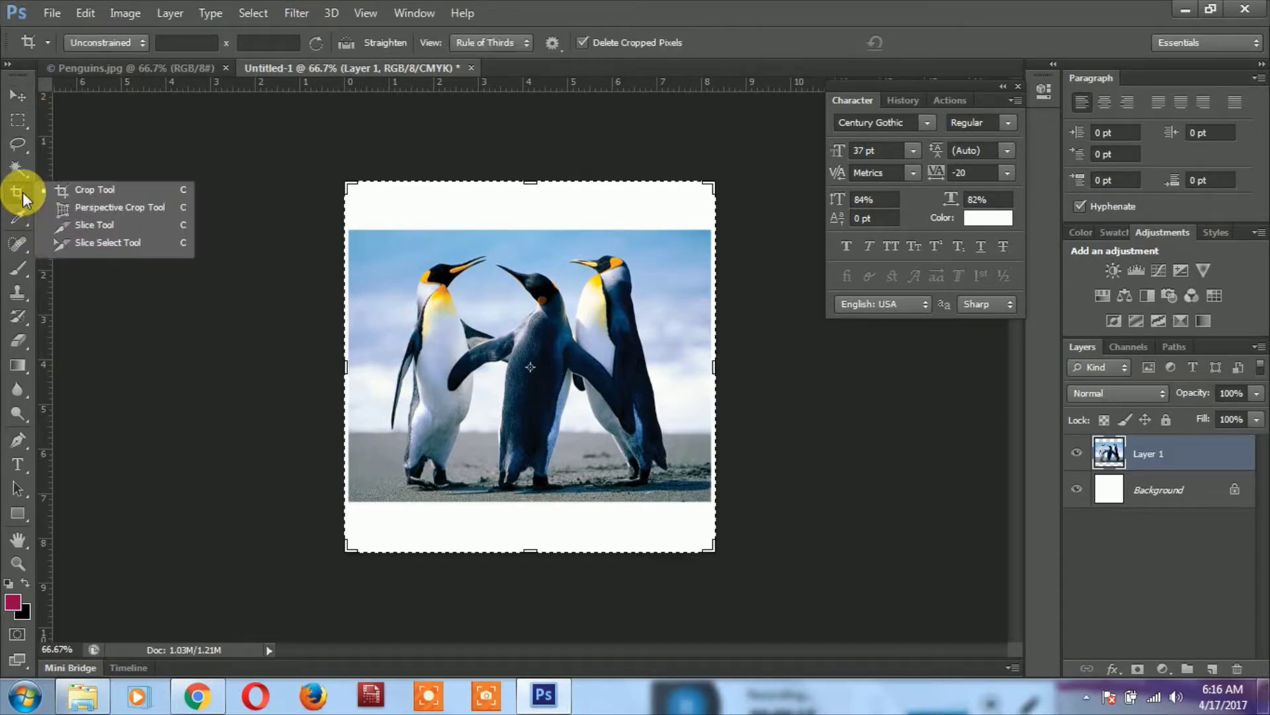
pyautogui.click(23, 192)
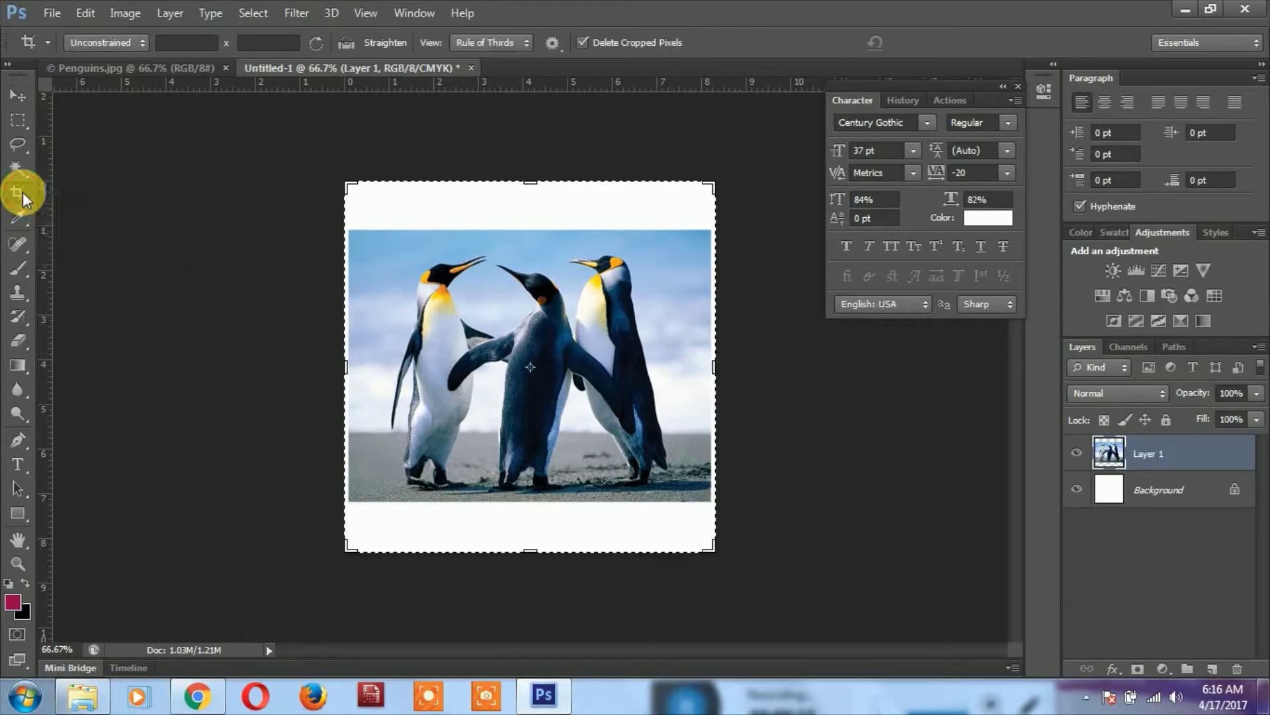
pyautogui.click(19, 98)
pyautogui.press('c')
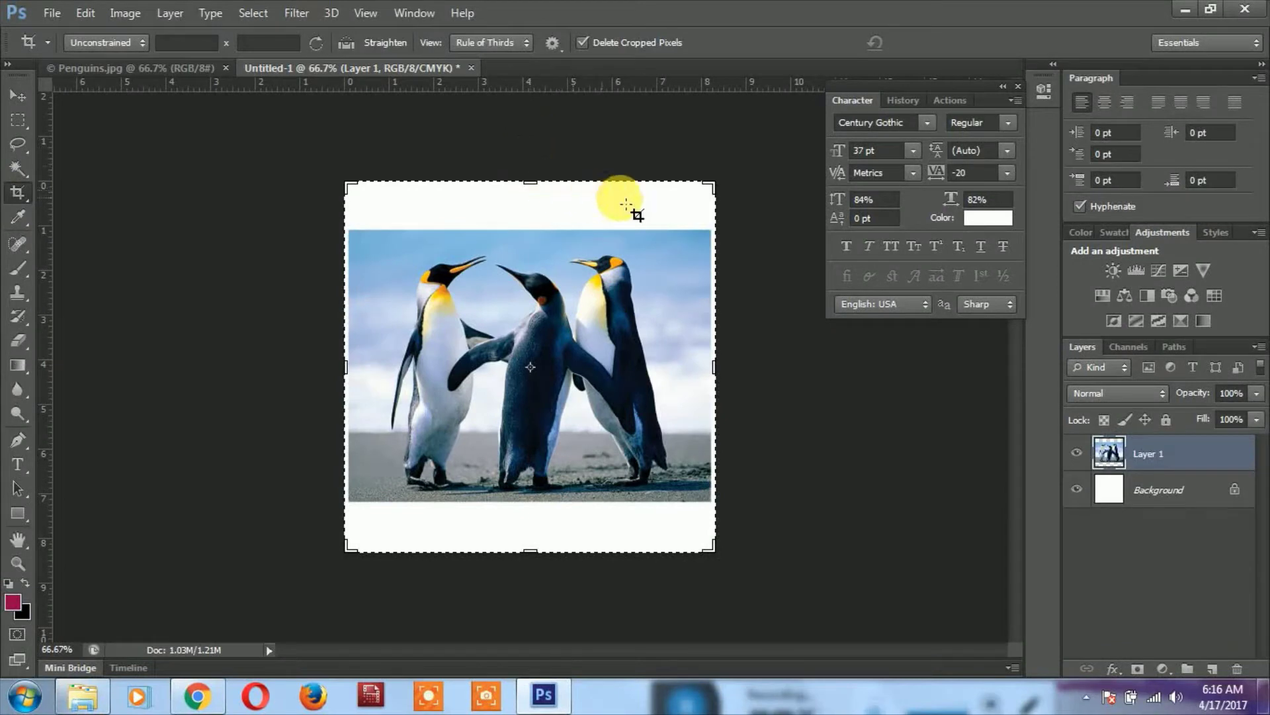
pyautogui.rightClick(29, 195)
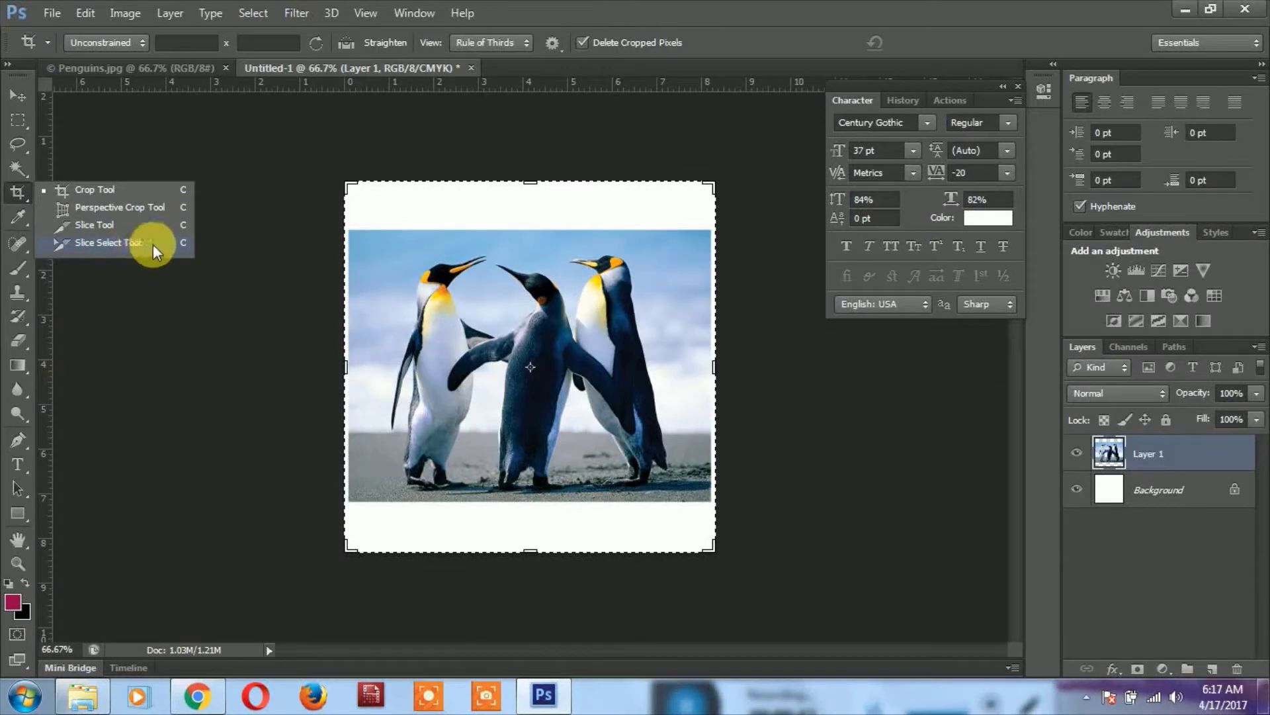
pyautogui.click(89, 190)
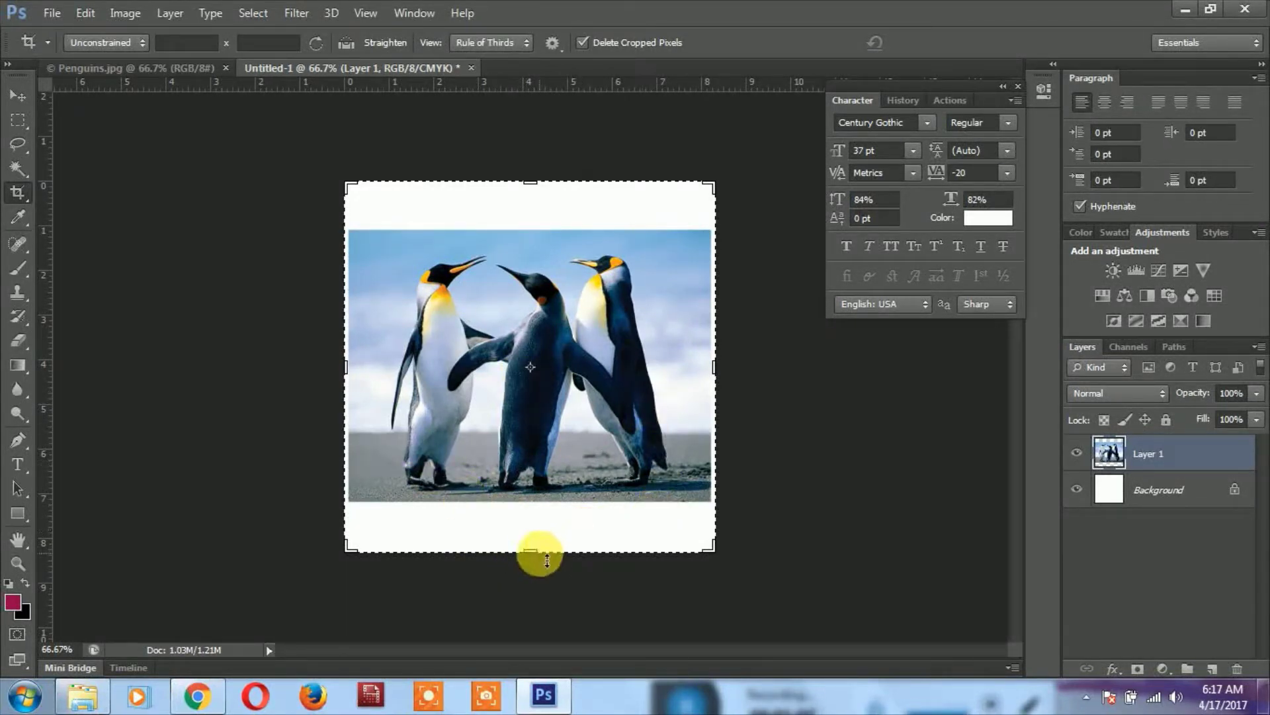
# Drag the crop's top, left and right edges onto the penguin photo's edges and commit the crop
pyautogui.moveTo(545, 561); pyautogui.dragTo(544, 535)
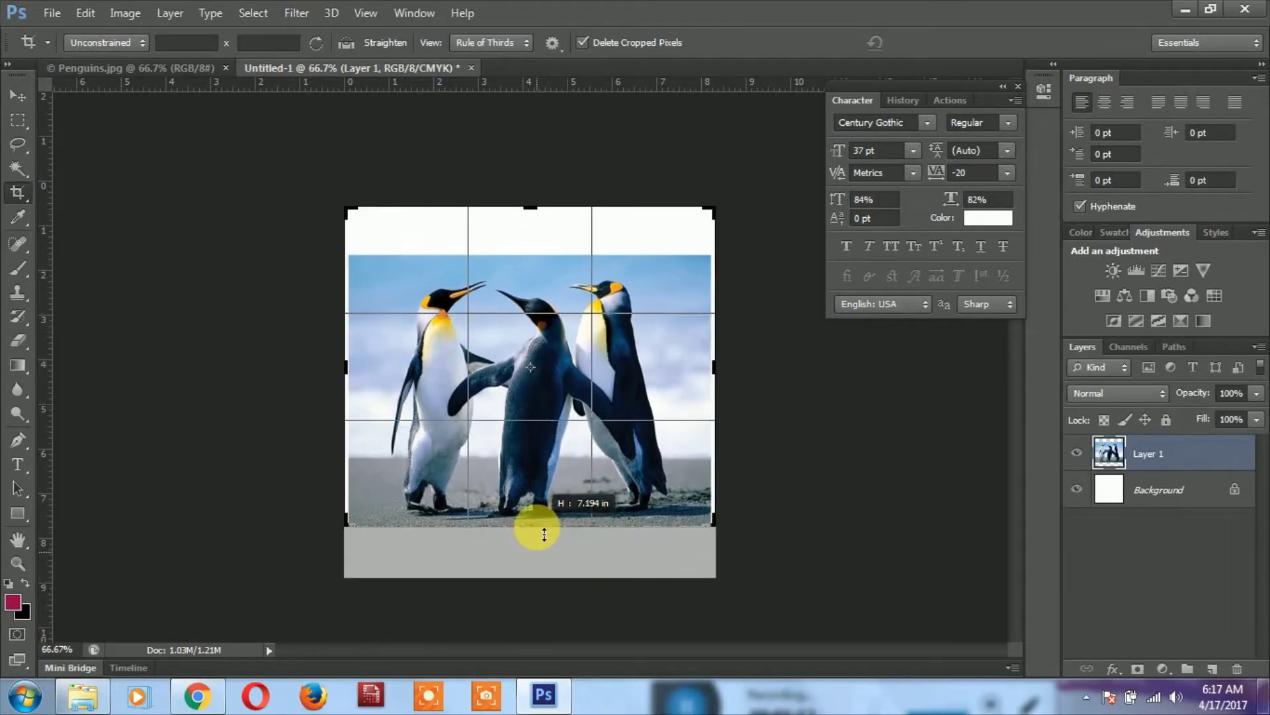
pyautogui.moveTo(533, 211); pyautogui.dragTo(542, 237)
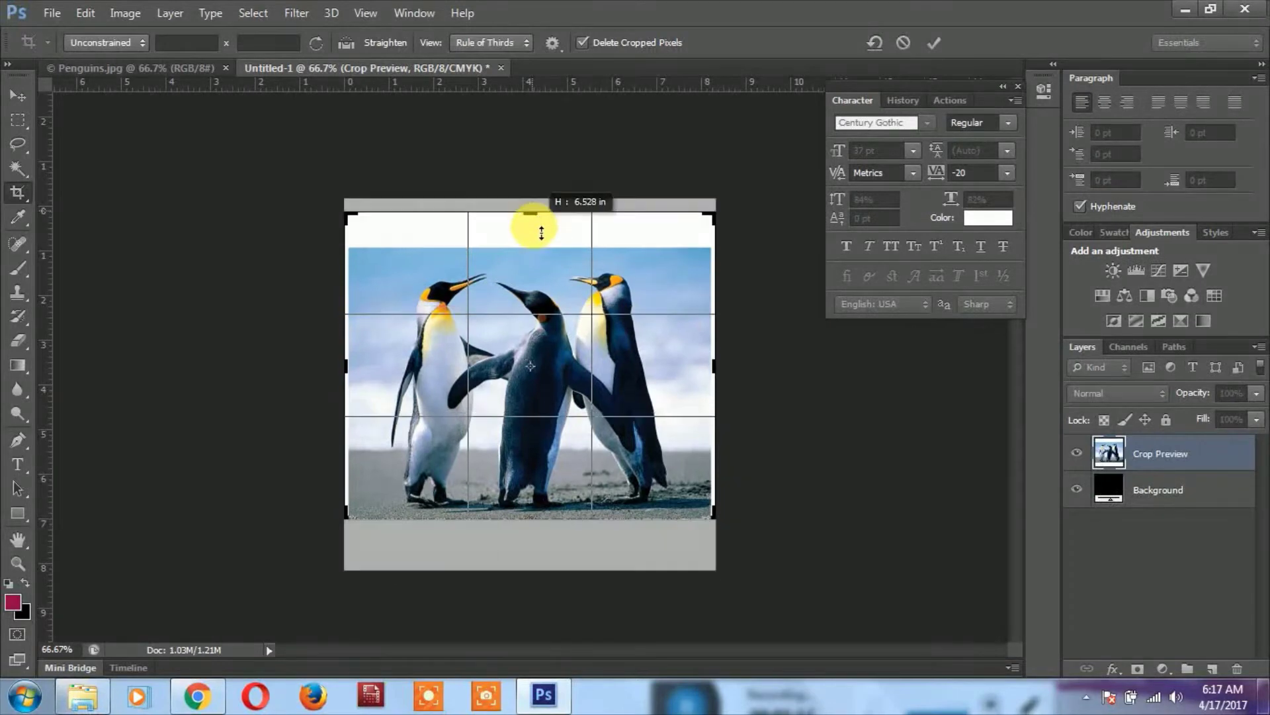
pyautogui.moveTo(542, 237); pyautogui.dragTo(533, 229)
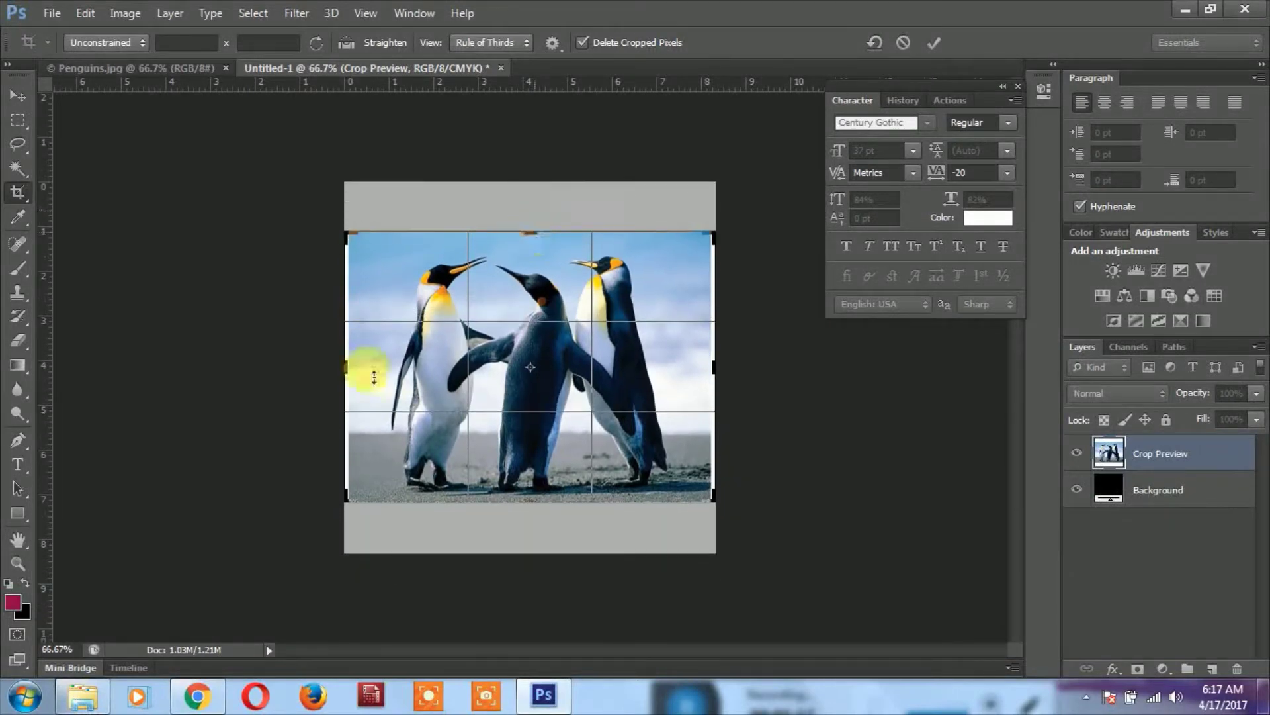
pyautogui.moveTo(345, 371); pyautogui.dragTo(357, 376)
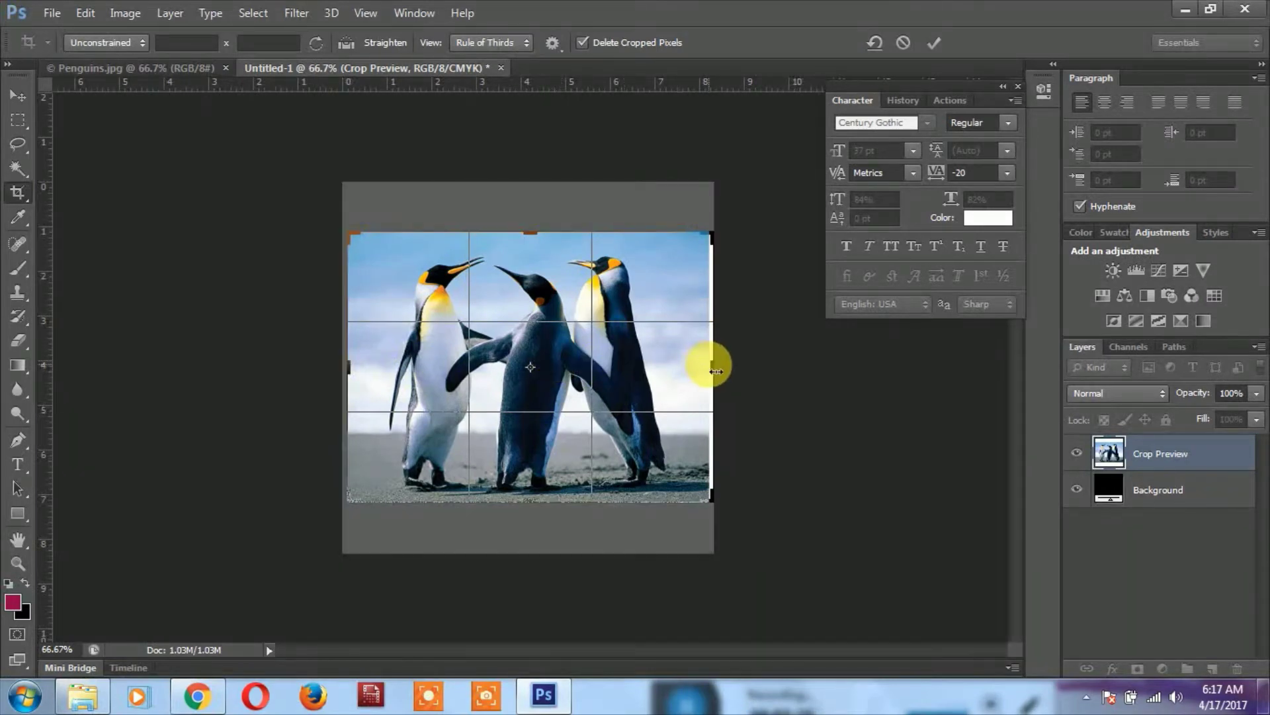
pyautogui.moveTo(718, 373); pyautogui.dragTo(763, 372)
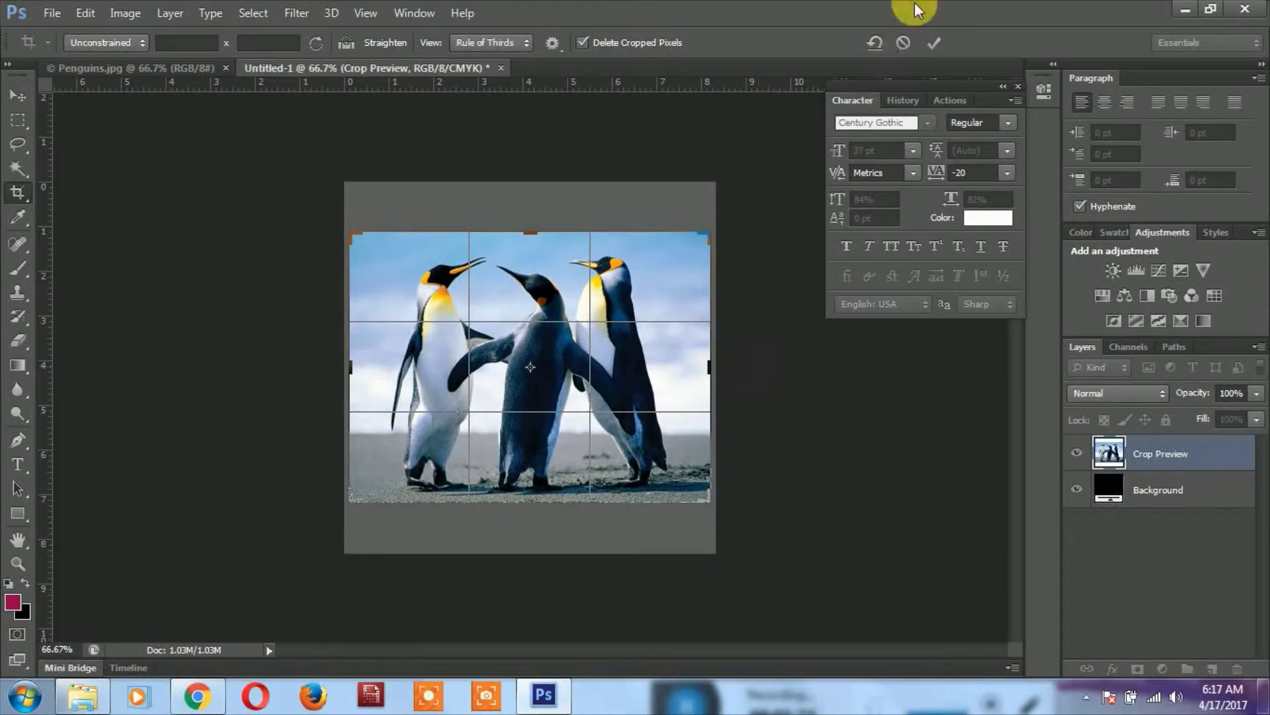
pyautogui.click(937, 43)
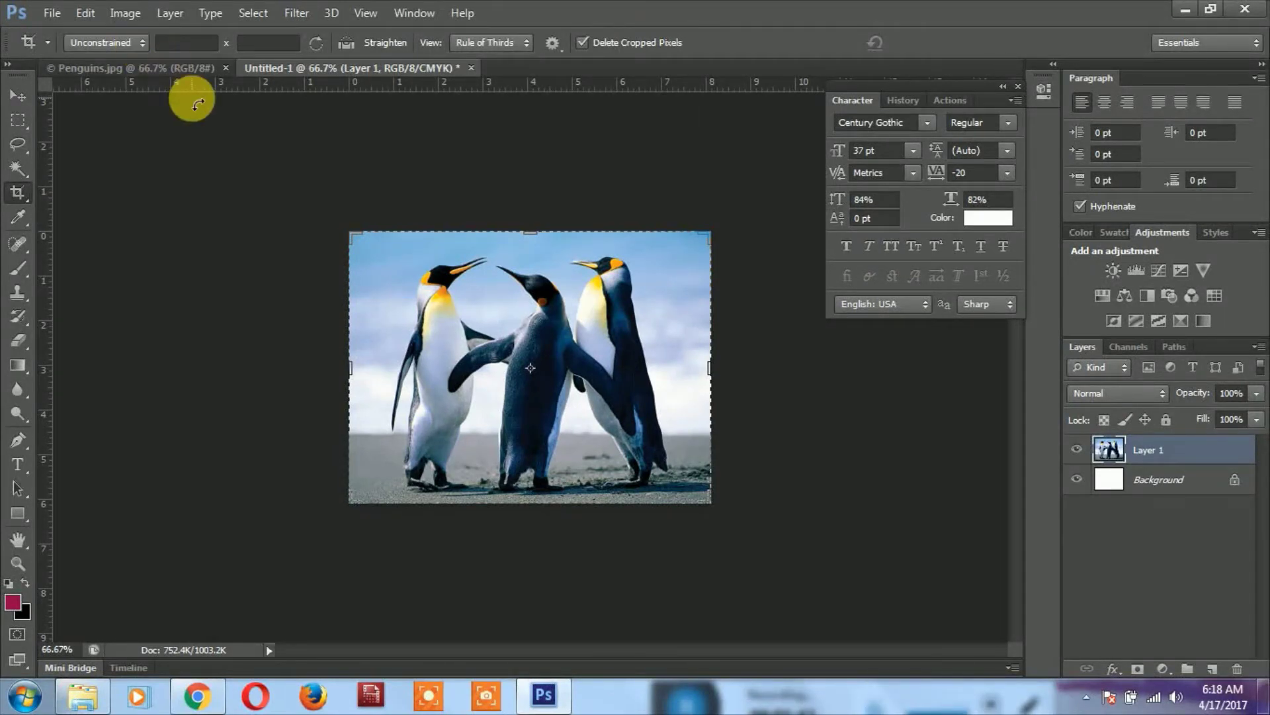
# Undo the crop so the full white-margined canvas returns at 1.03M/1.21M
pyautogui.hotkey('ctrl', 'z')
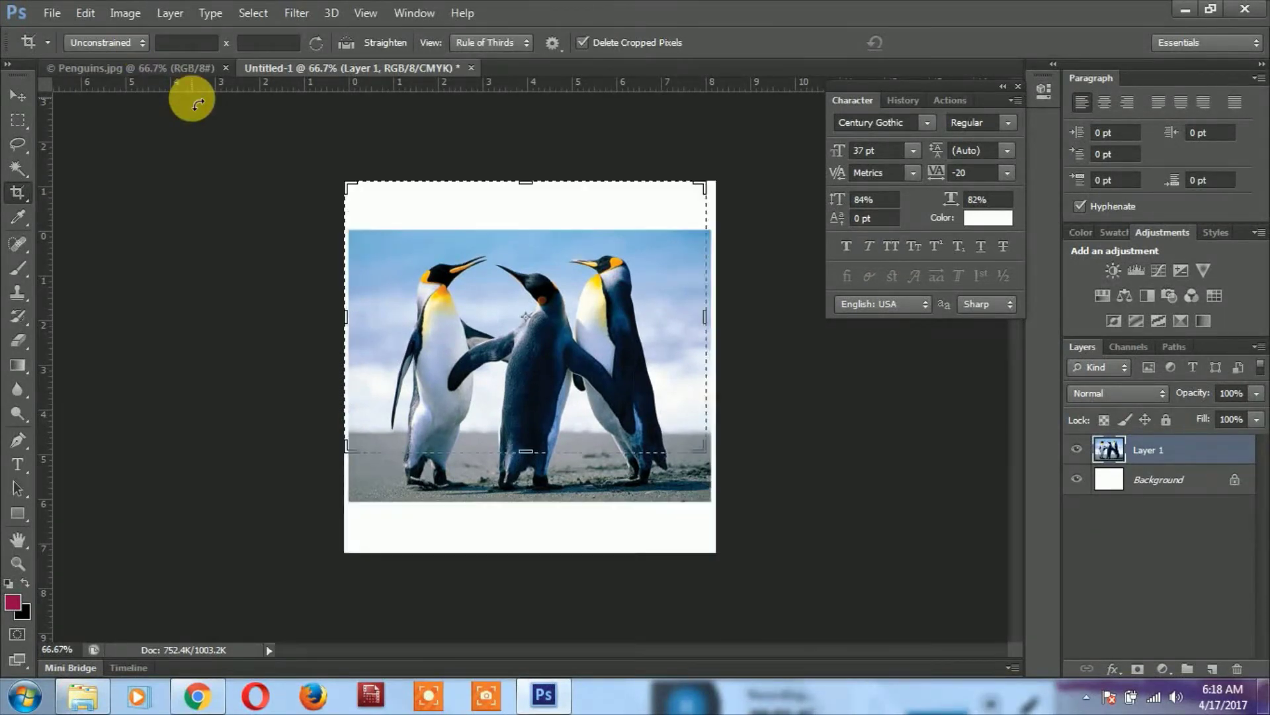
pyautogui.click(119, 43)
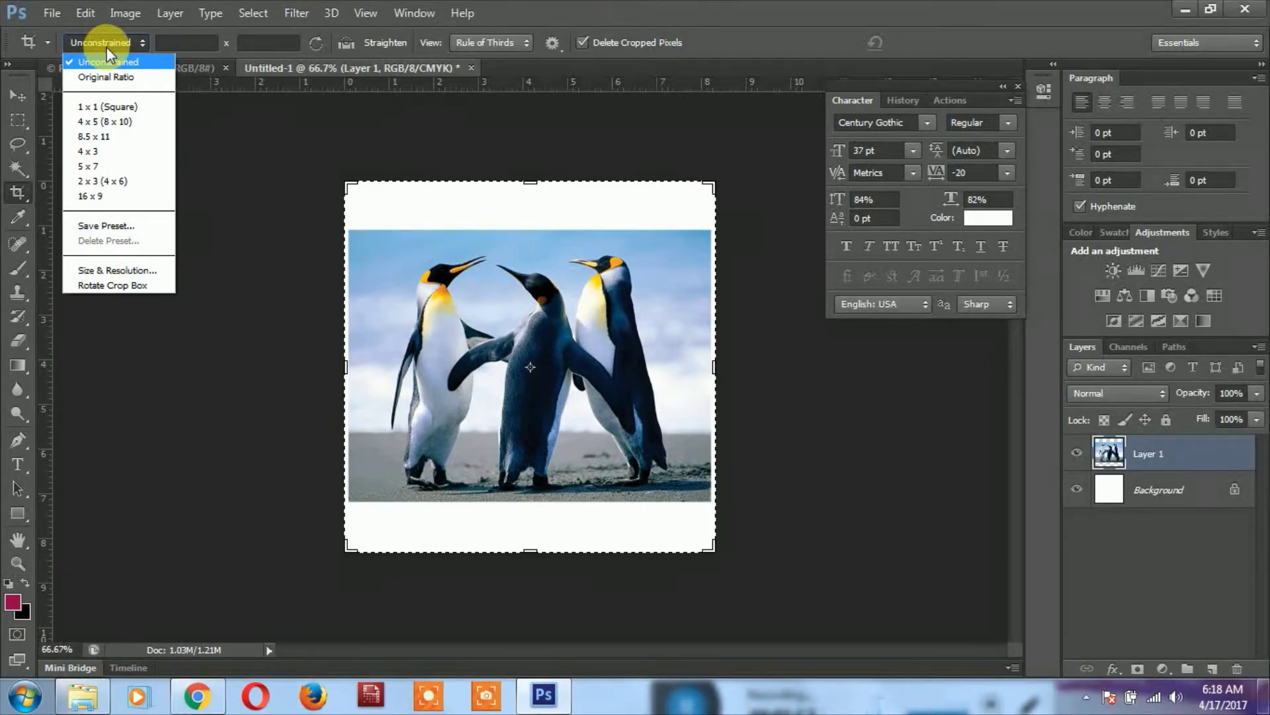
# Try the Original Ratio, 4 x 3 and 5 x 7 crop presets, settling on 16 x 9
pyautogui.click(123, 78)
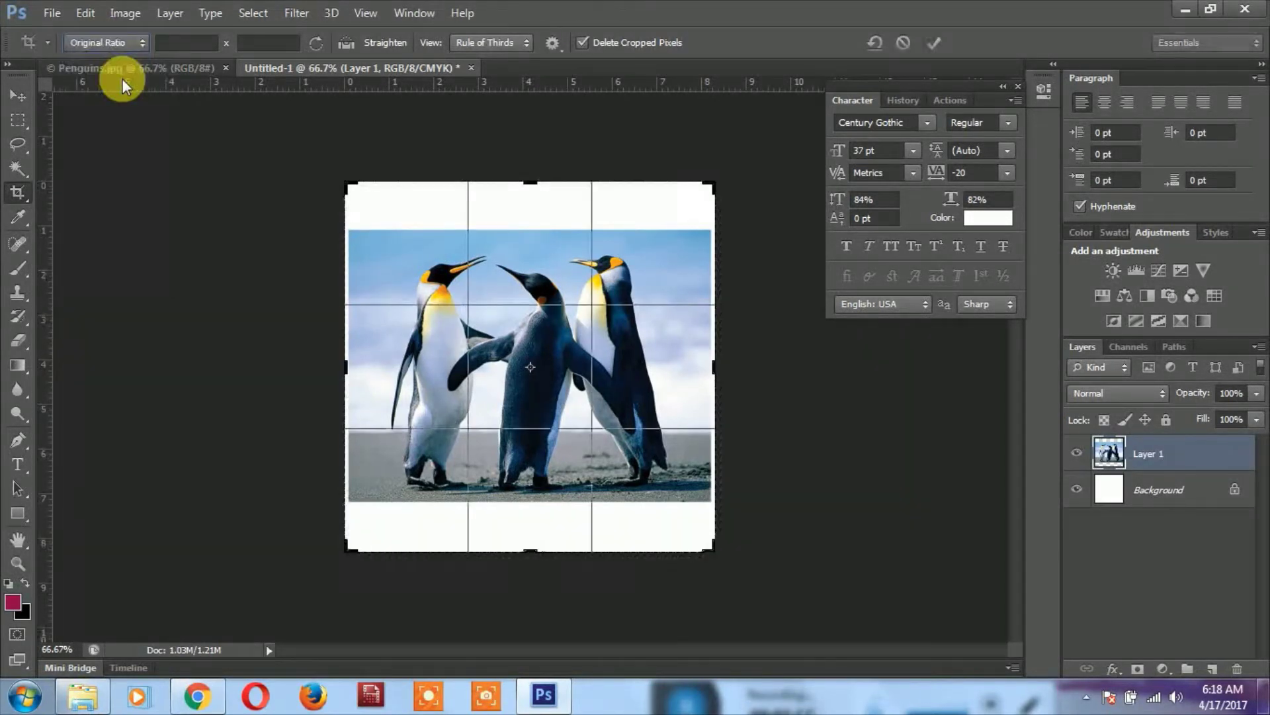
pyautogui.click(117, 43)
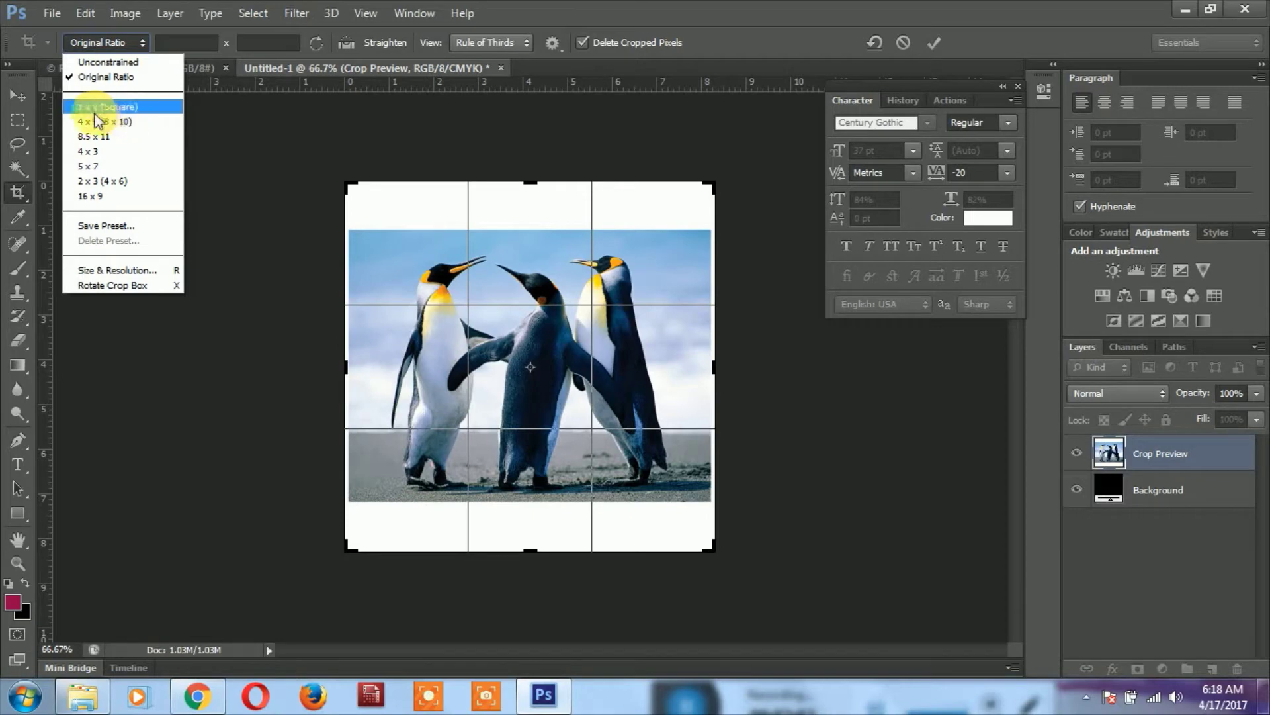
pyautogui.click(104, 154)
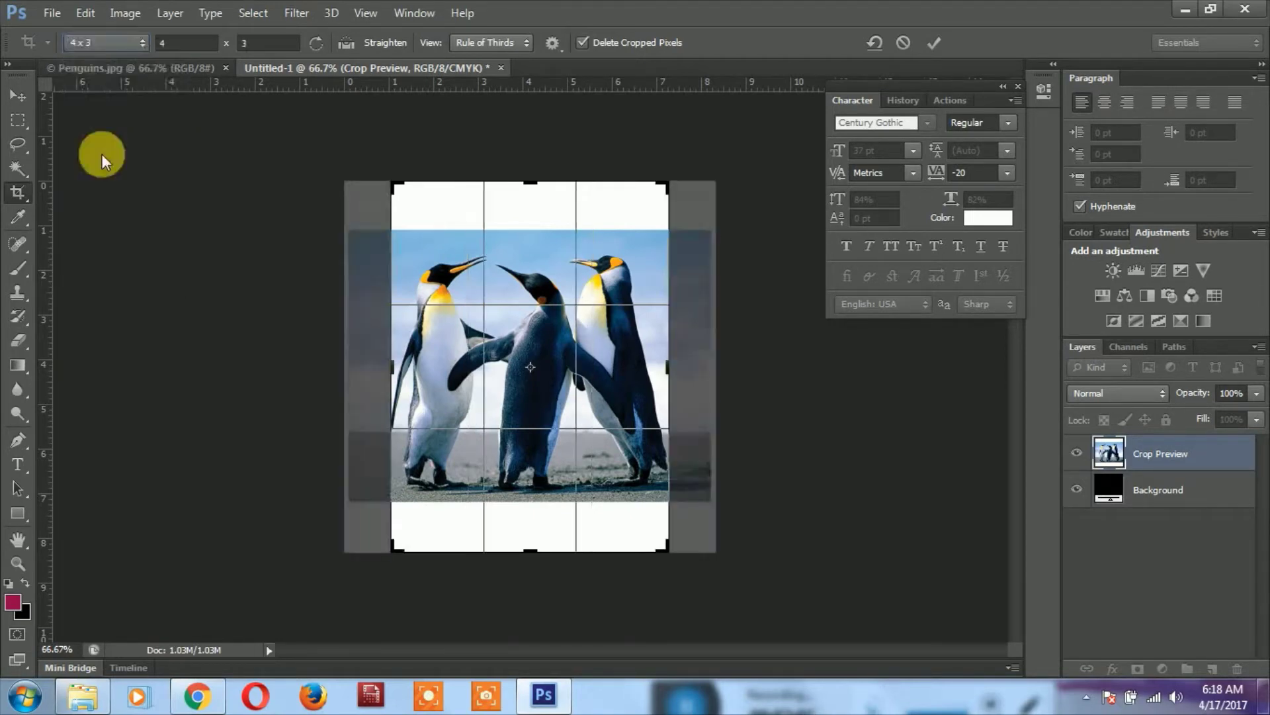
pyautogui.click(128, 45)
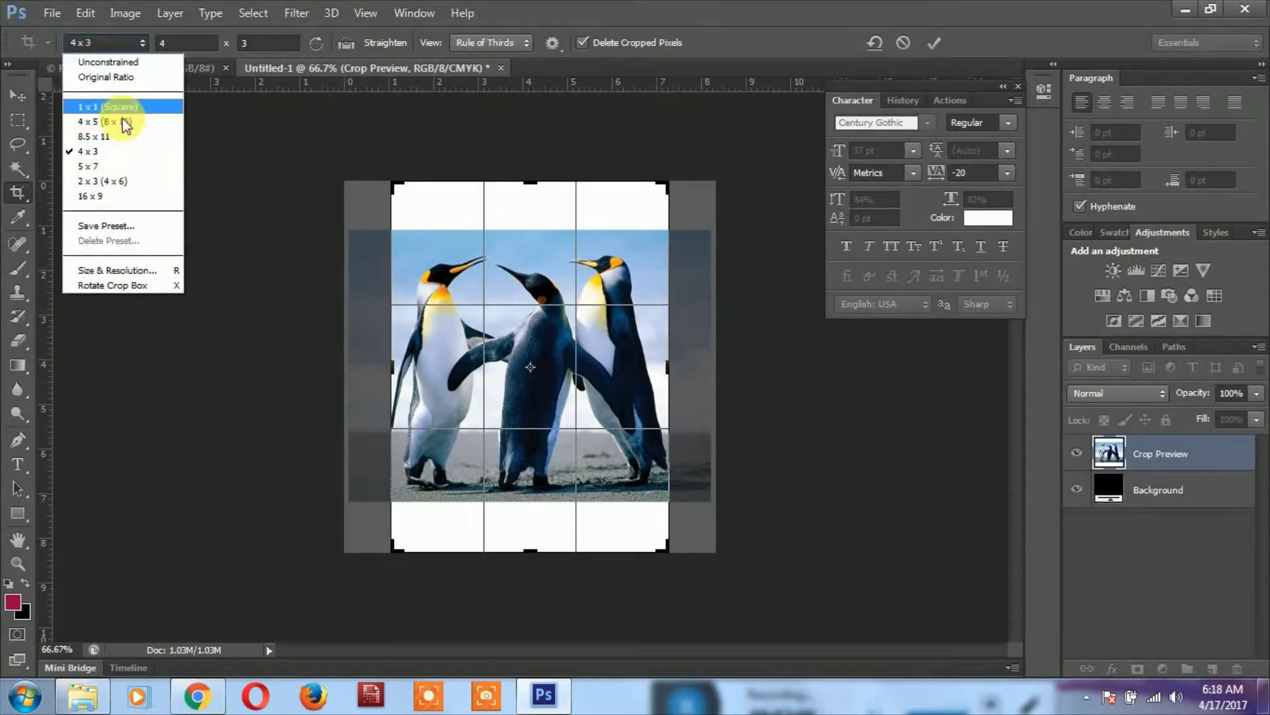
pyautogui.click(118, 167)
pyautogui.click(84, 43)
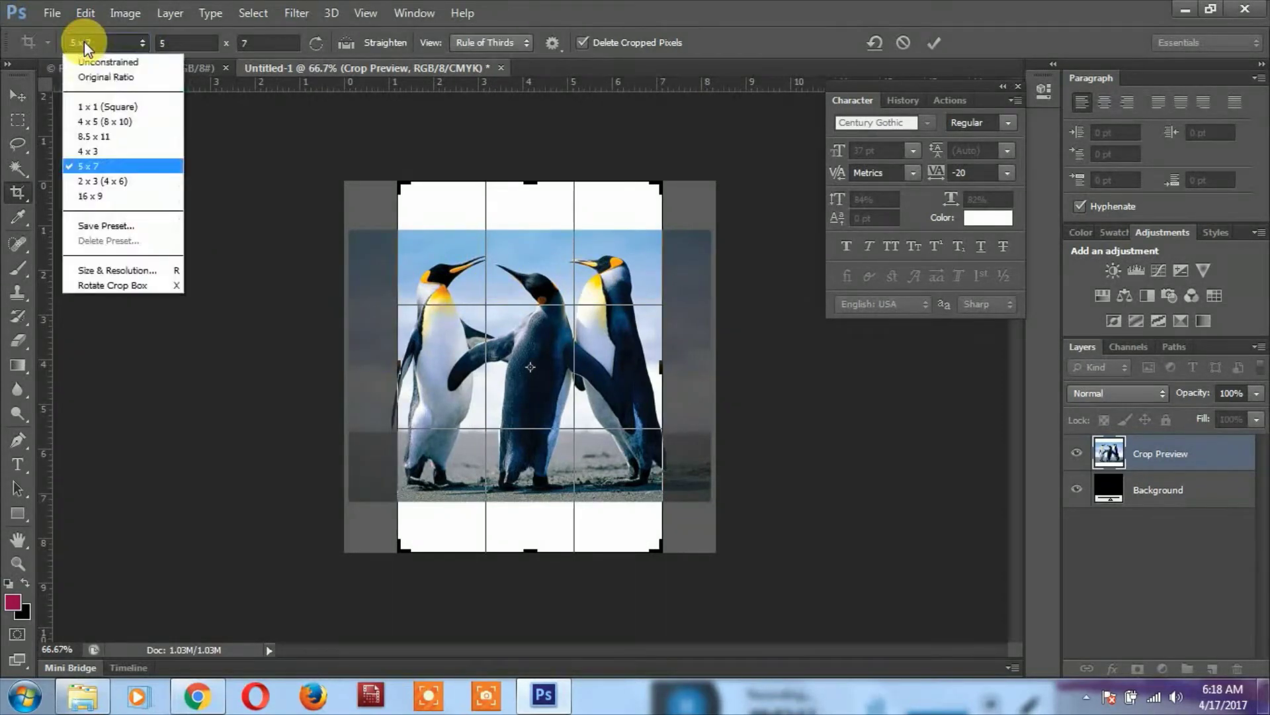
pyautogui.click(124, 196)
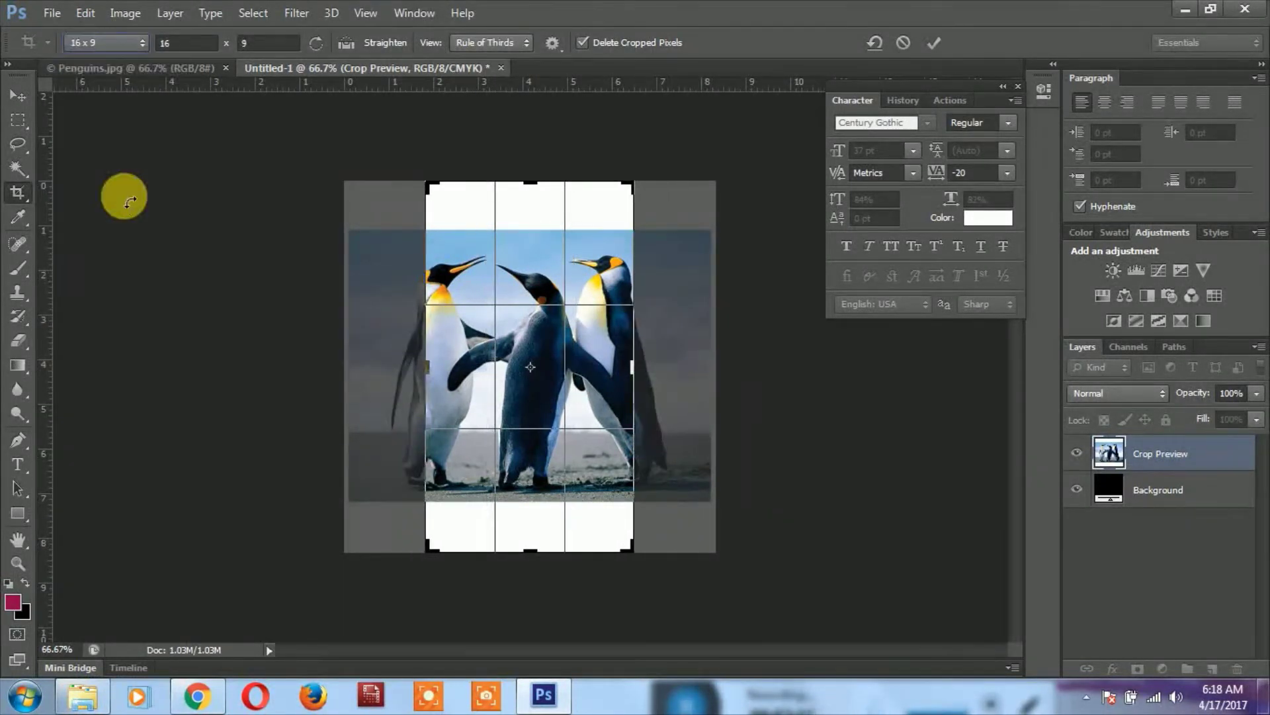
pyautogui.doubleClick(185, 48)
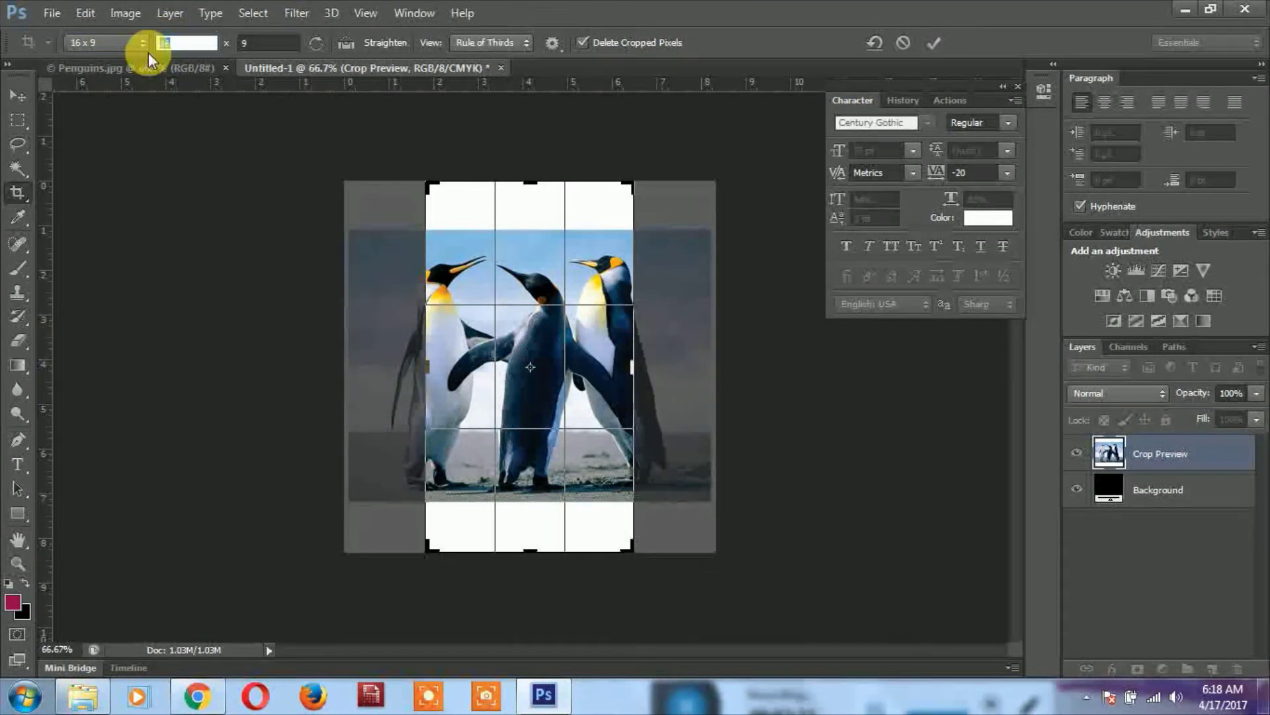
# Enter a custom 20 by 5 crop ratio
pyautogui.write('20')
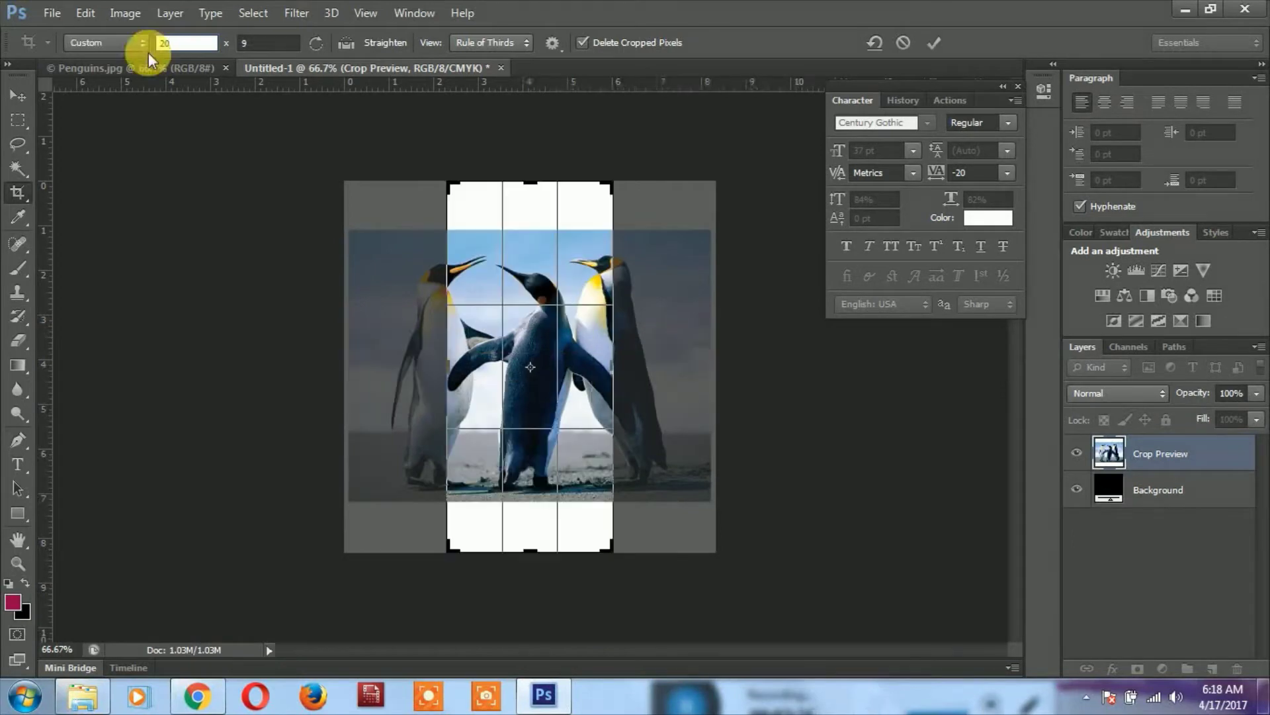
pyautogui.doubleClick(271, 44)
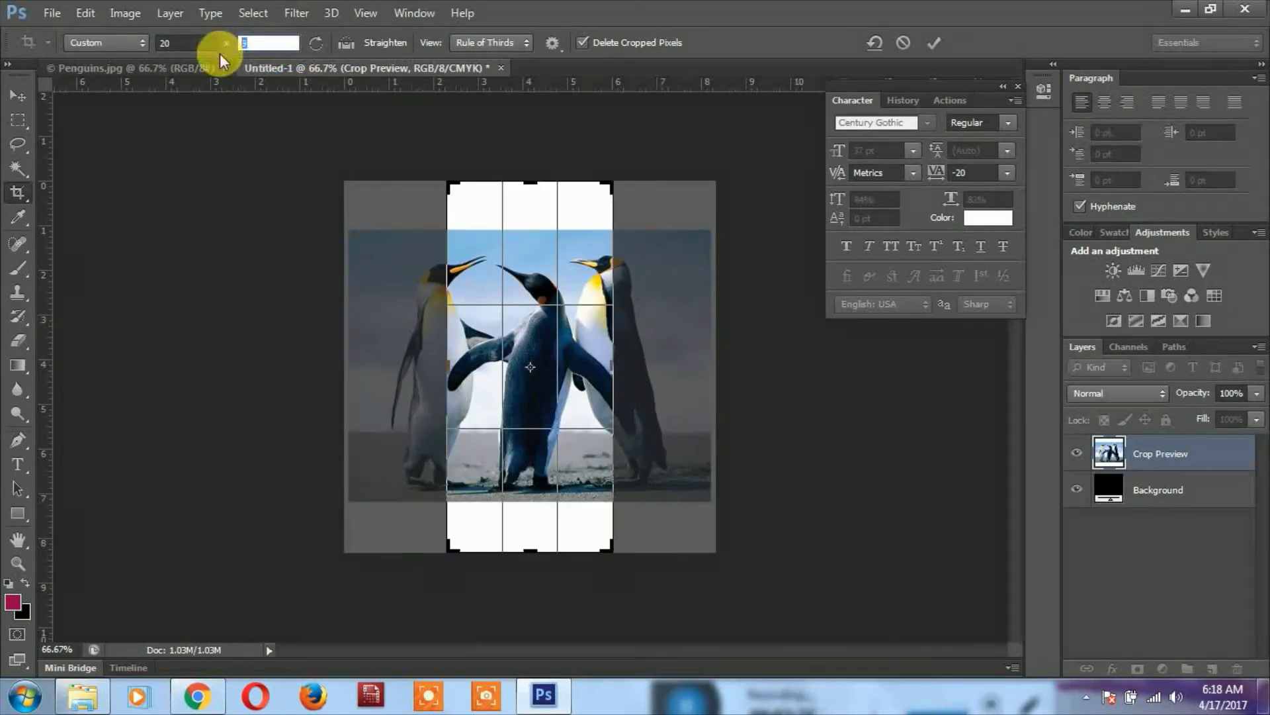
pyautogui.write('5')
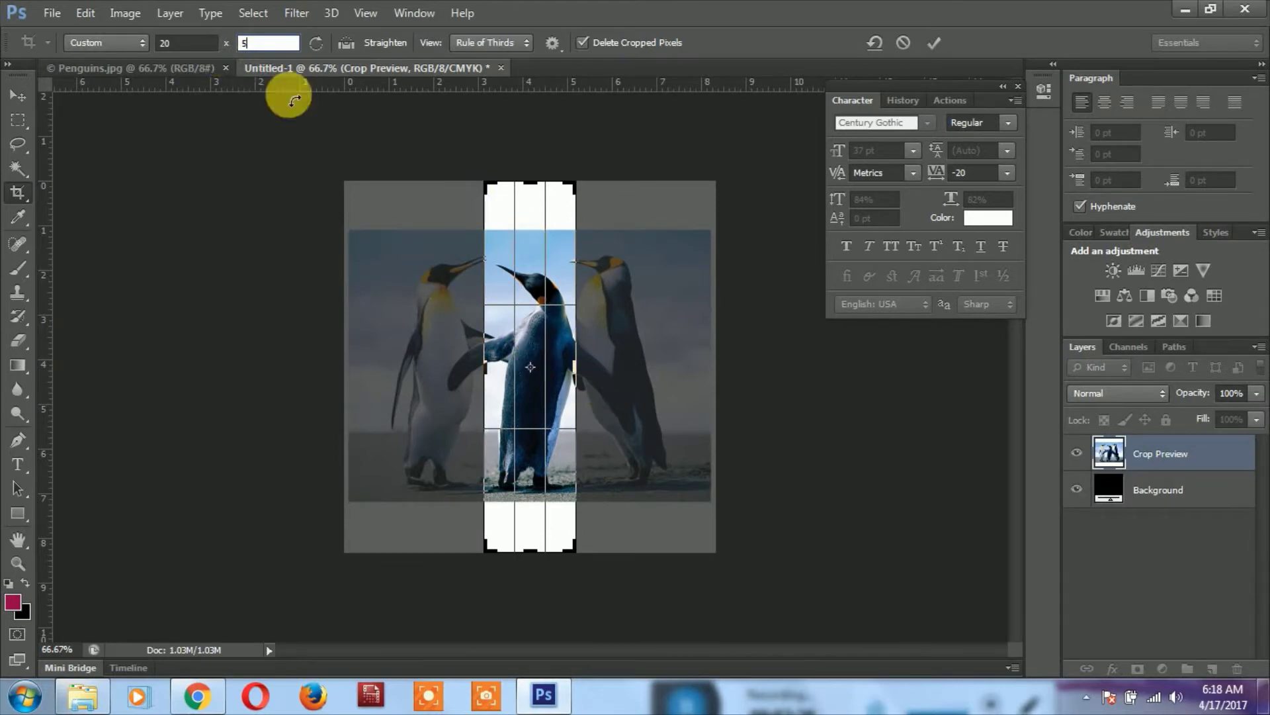
# Switch the crop ratio to Unconstrained and cancel the pending crop
pyautogui.click(116, 46)
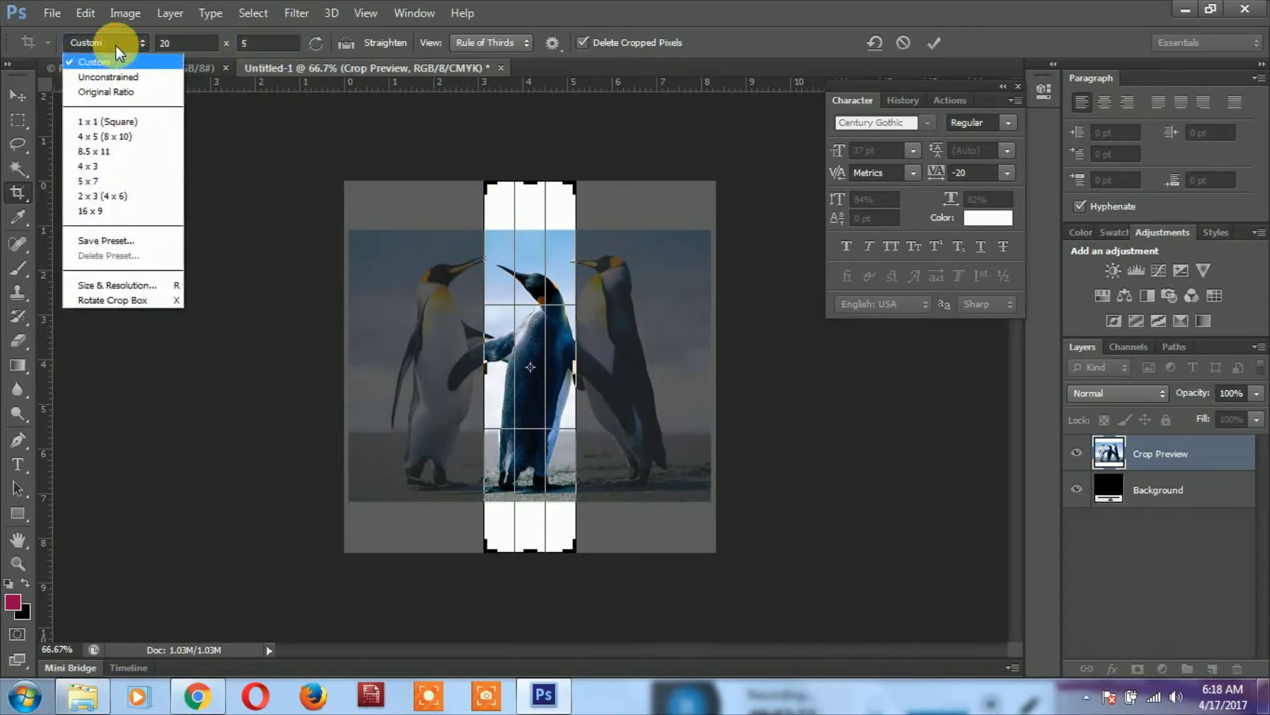
pyautogui.click(137, 80)
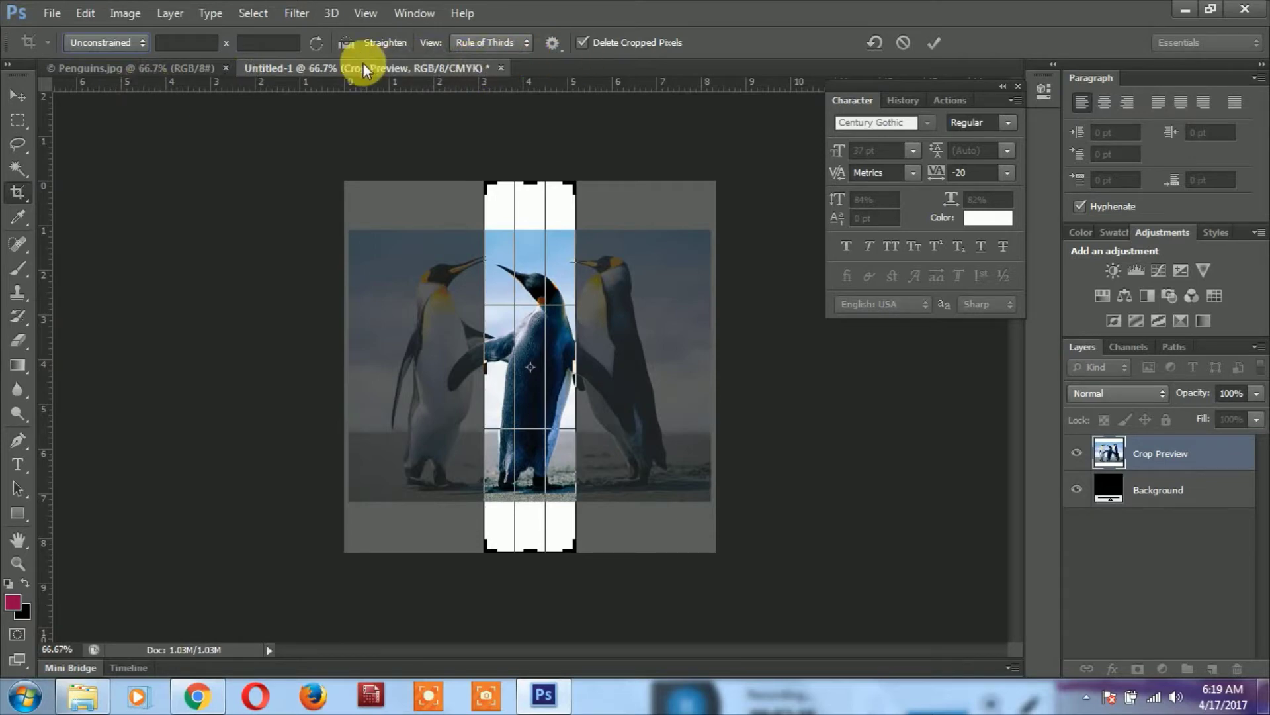
pyautogui.click(900, 44)
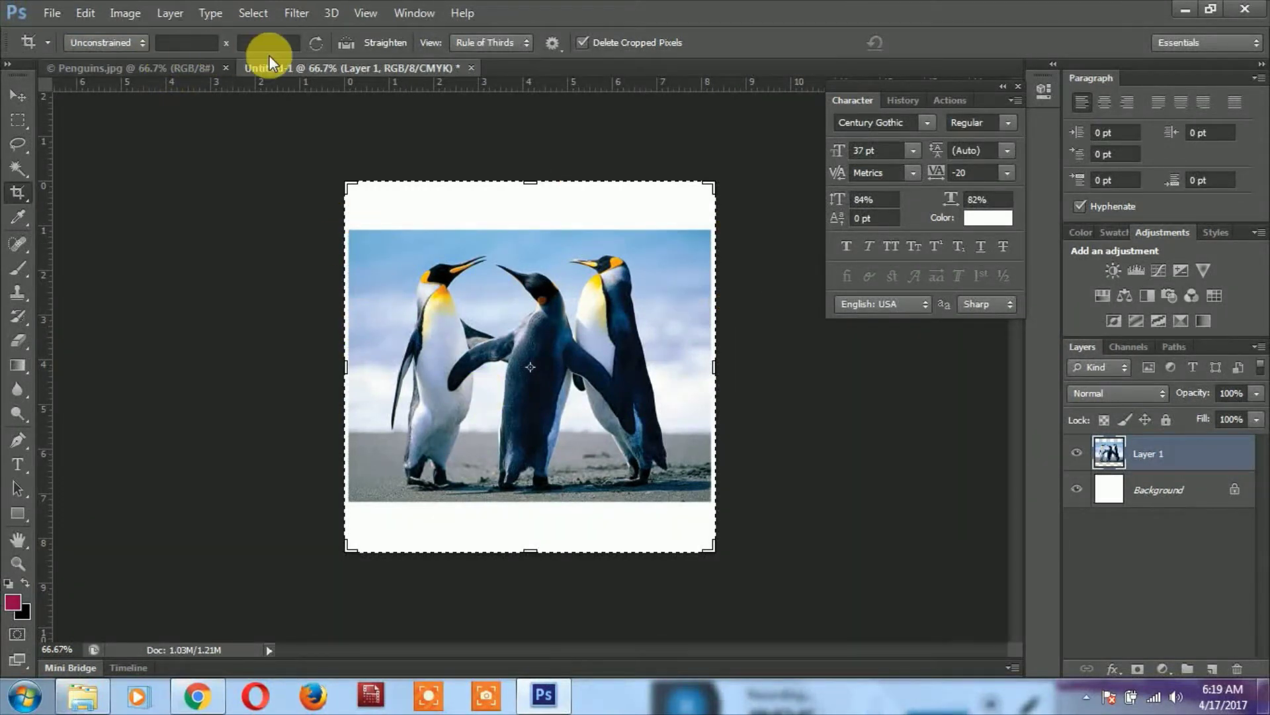
pyautogui.rightClick(22, 193)
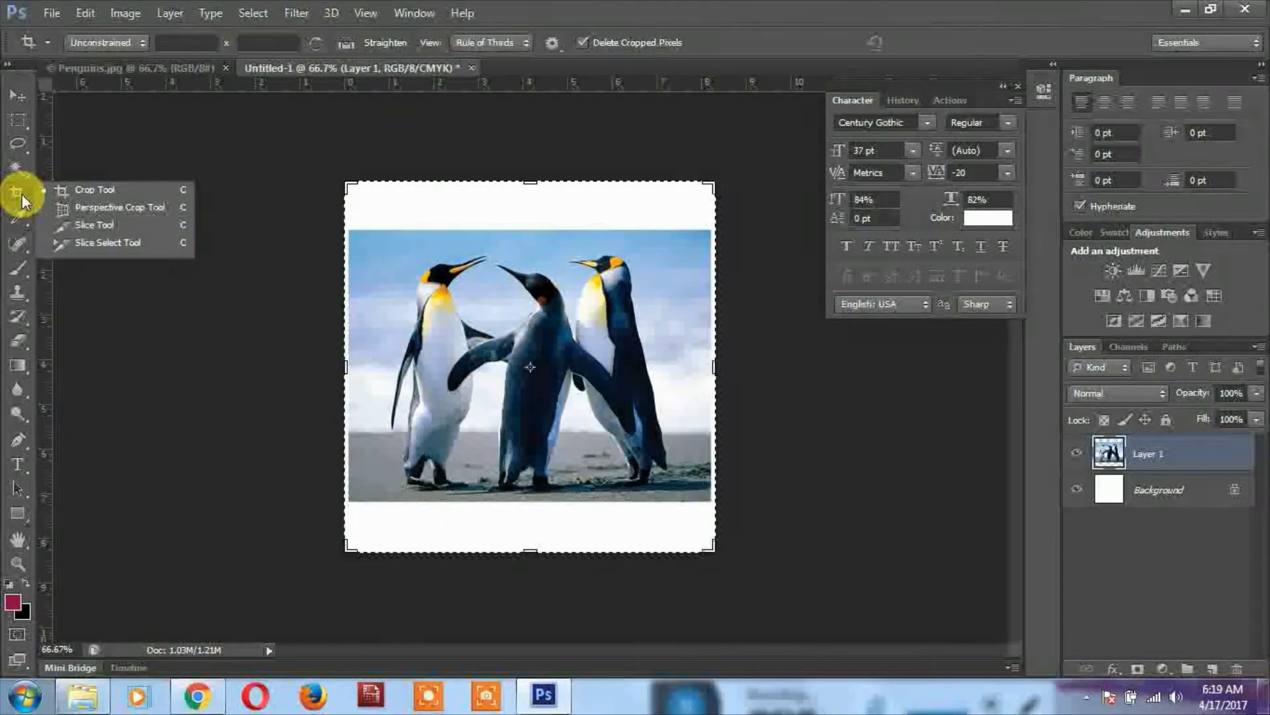
# Choose the Perspective Crop Tool from the crop tool flyout
pyautogui.click(116, 207)
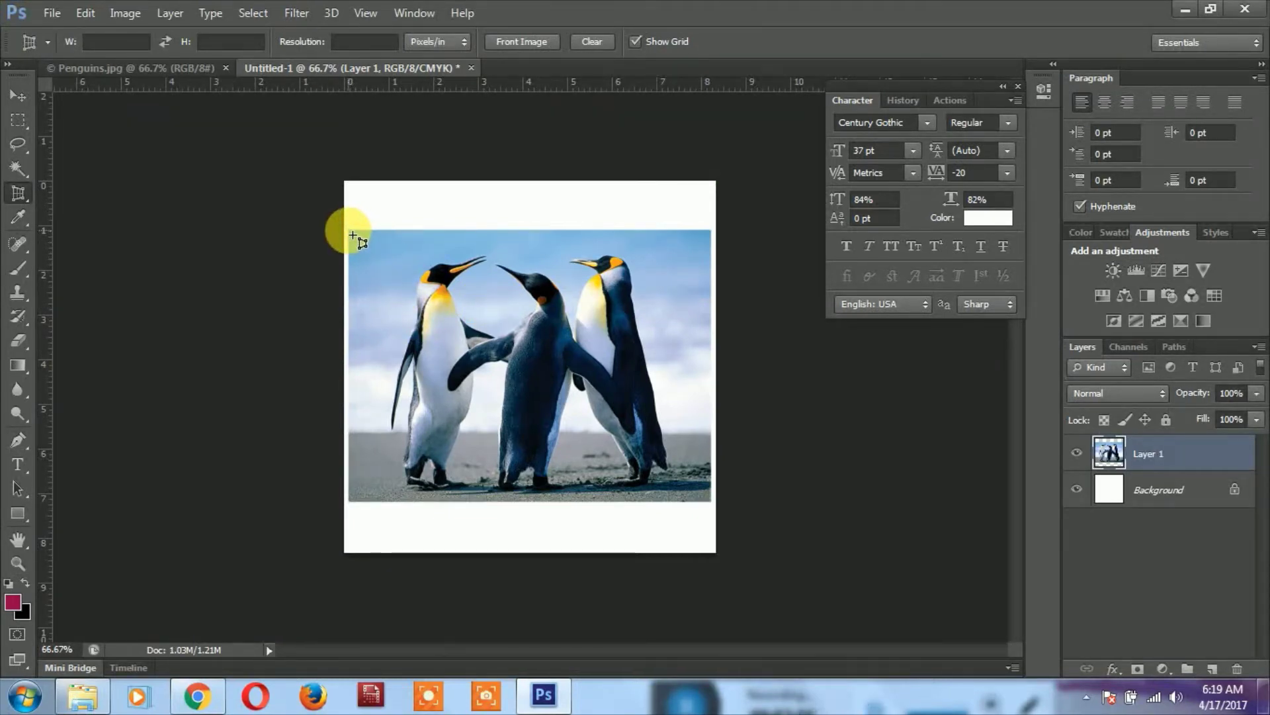
pyautogui.moveTo(353, 235)
pyautogui.mouseDown()
pyautogui.moveTo(623, 391)
pyautogui.moveTo(663, 488)
pyautogui.mouseUp()
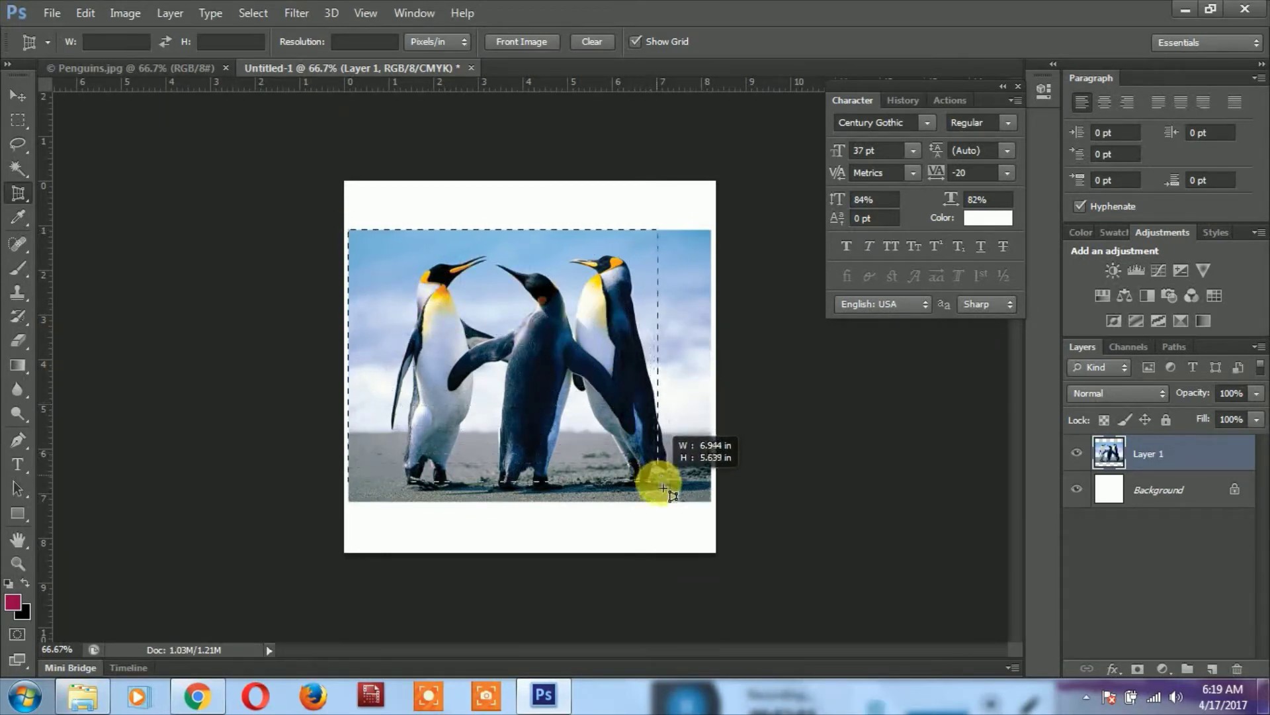
pyautogui.moveTo(663, 487); pyautogui.dragTo(680, 493)
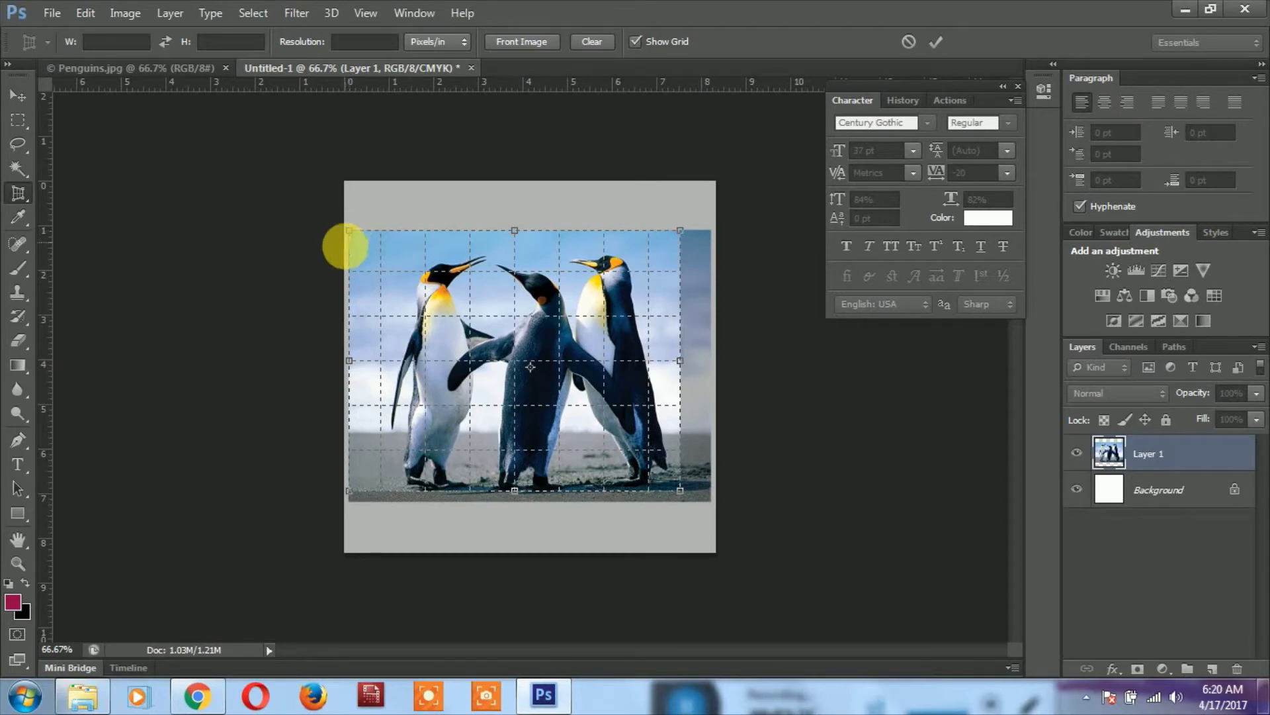
pyautogui.moveTo(350, 231); pyautogui.dragTo(422, 263)
pyautogui.moveTo(352, 499)
pyautogui.mouseDown()
pyautogui.moveTo(381, 497)
pyautogui.moveTo(370, 491)
pyautogui.mouseUp()
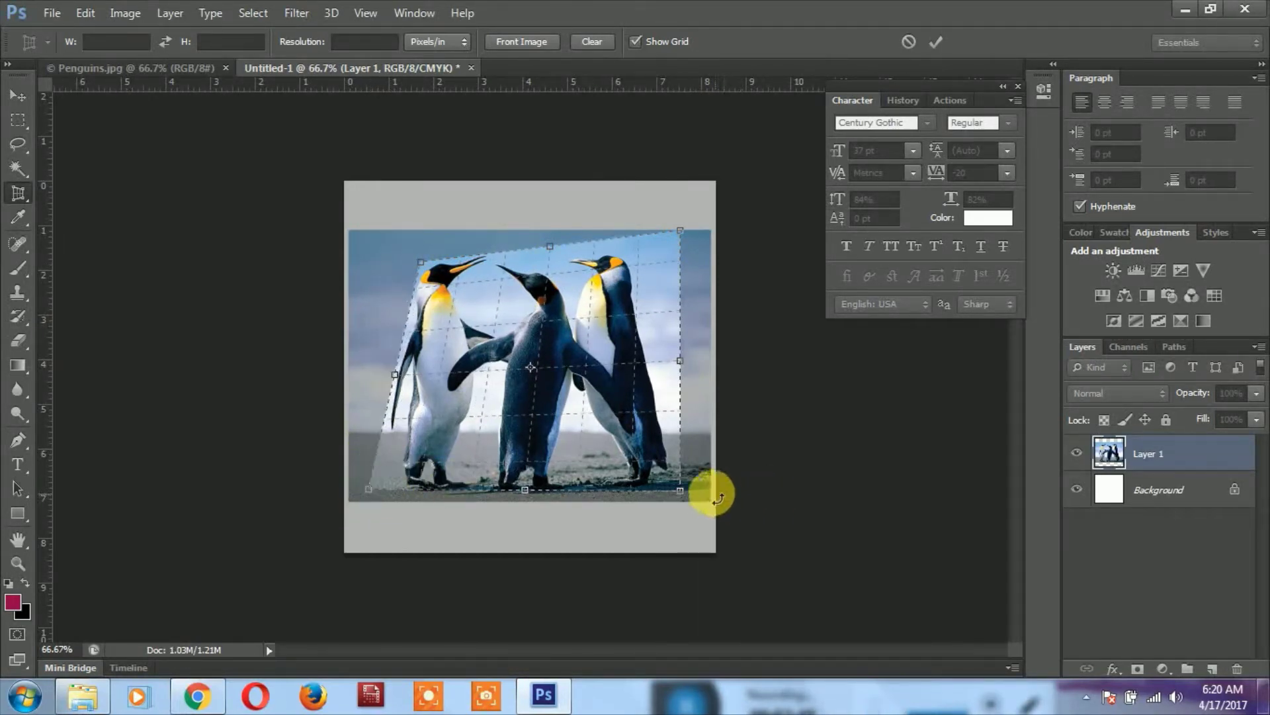
pyautogui.moveTo(681, 491); pyautogui.dragTo(674, 493)
pyautogui.moveTo(684, 232); pyautogui.dragTo(657, 248)
pyautogui.press('Return')
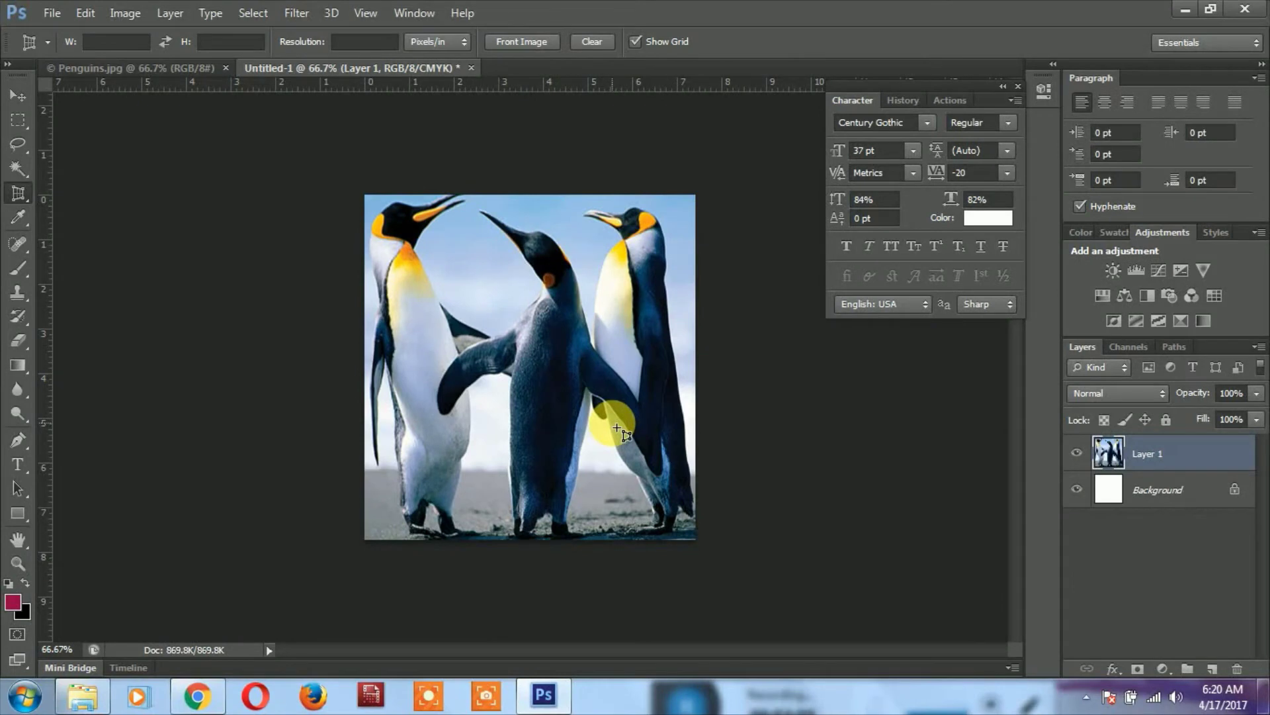
pyautogui.hotkey('ctrl', 'z')
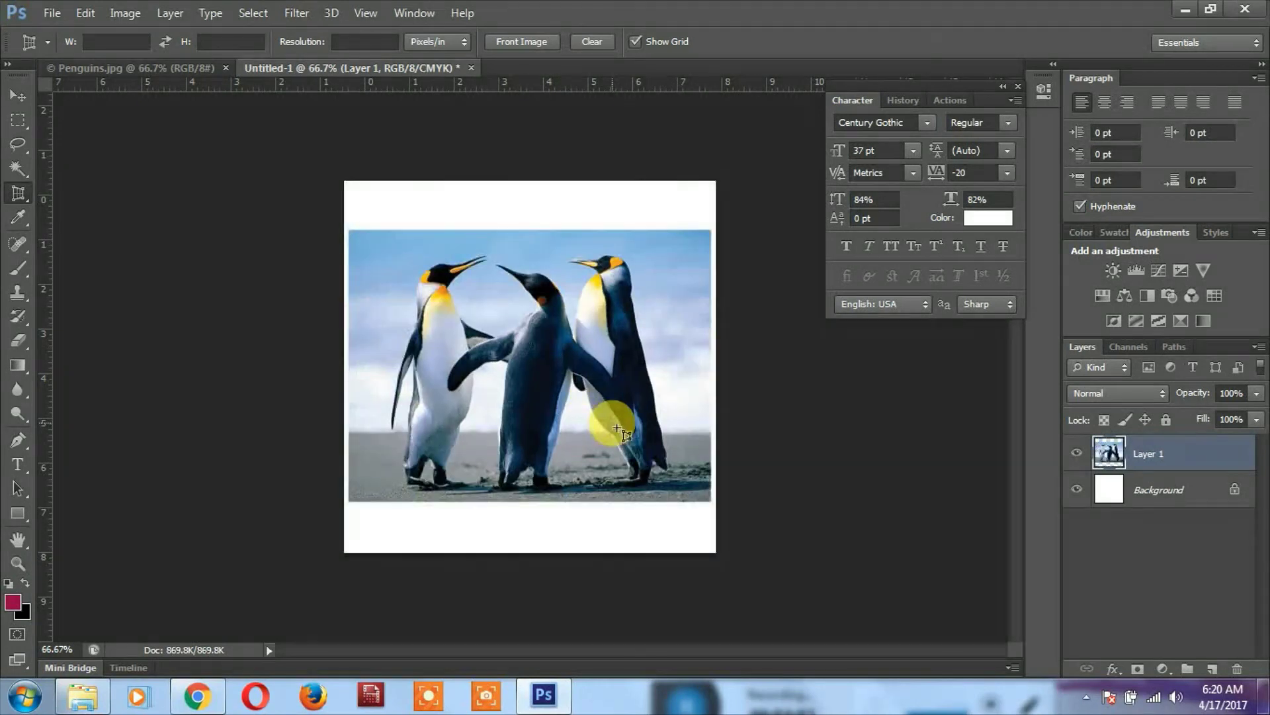
# Select the Slice Tool from the crop tool group's flyout
pyautogui.rightClick(26, 192)
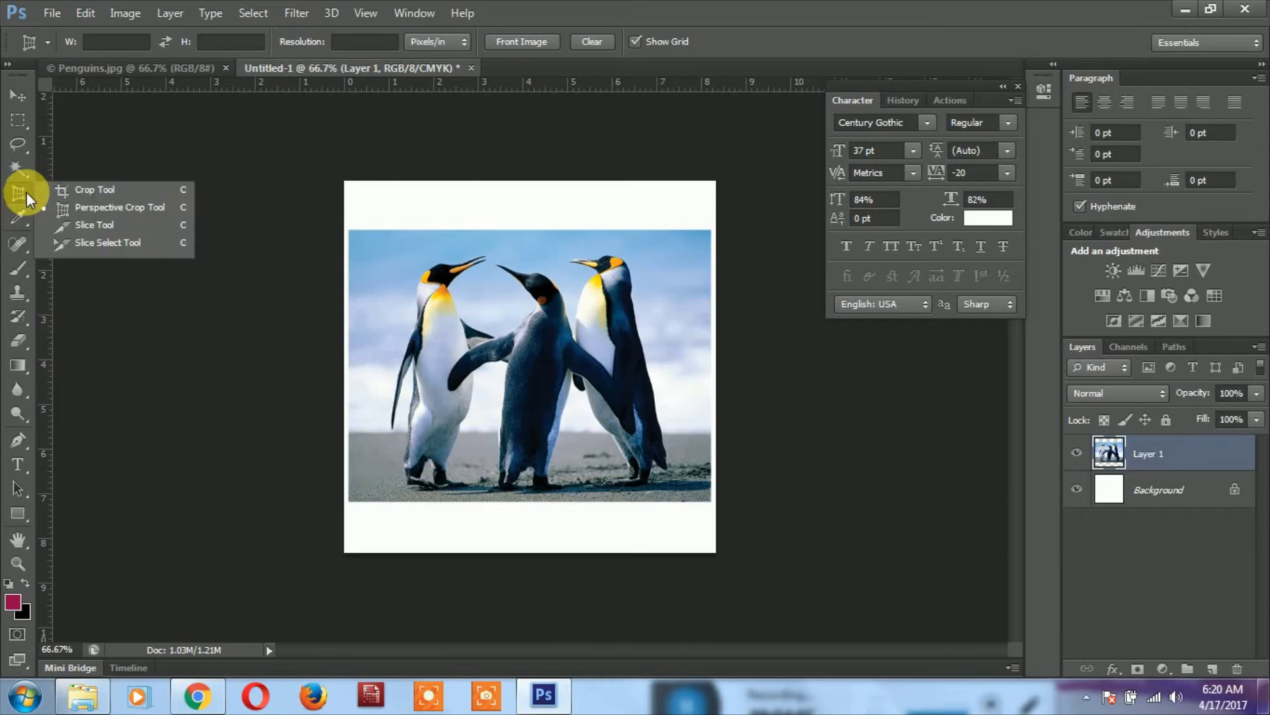
pyautogui.click(83, 226)
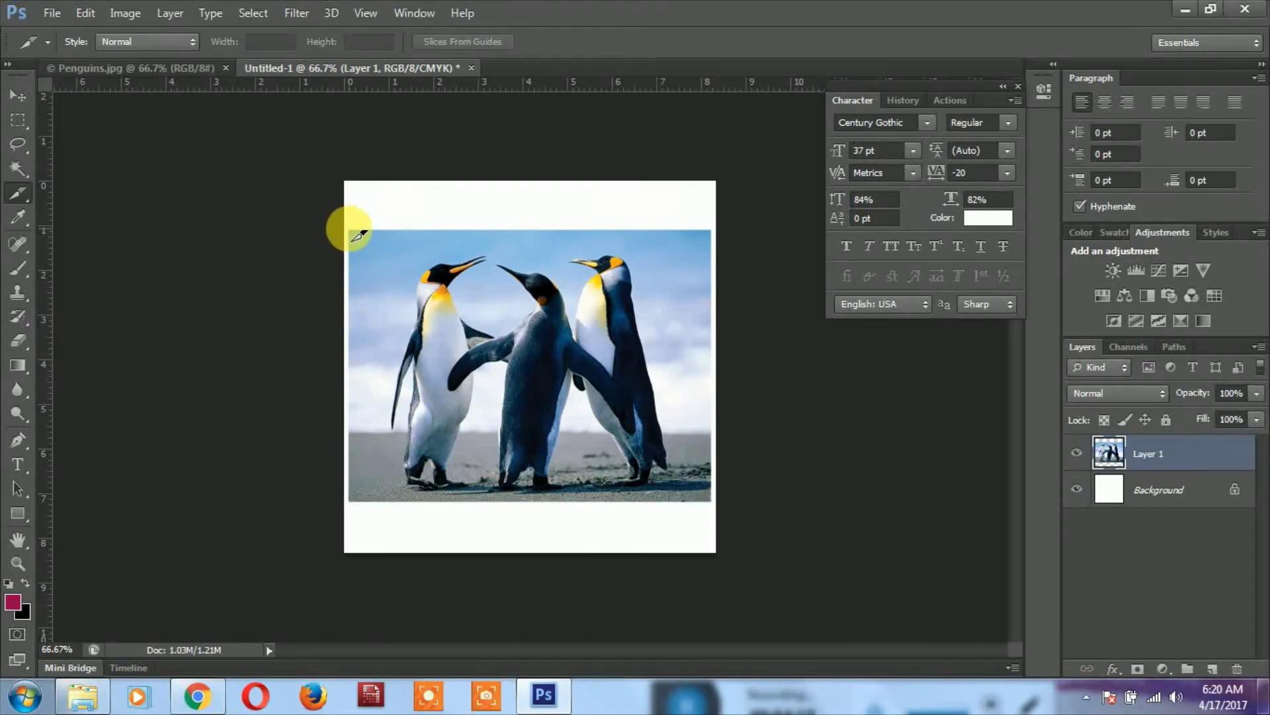
# Draw two full-width slices, one across the penguins' top and one across their middle
pyautogui.moveTo(349, 230)
pyautogui.mouseDown()
pyautogui.moveTo(549, 304)
pyautogui.moveTo(717, 305)
pyautogui.mouseUp()
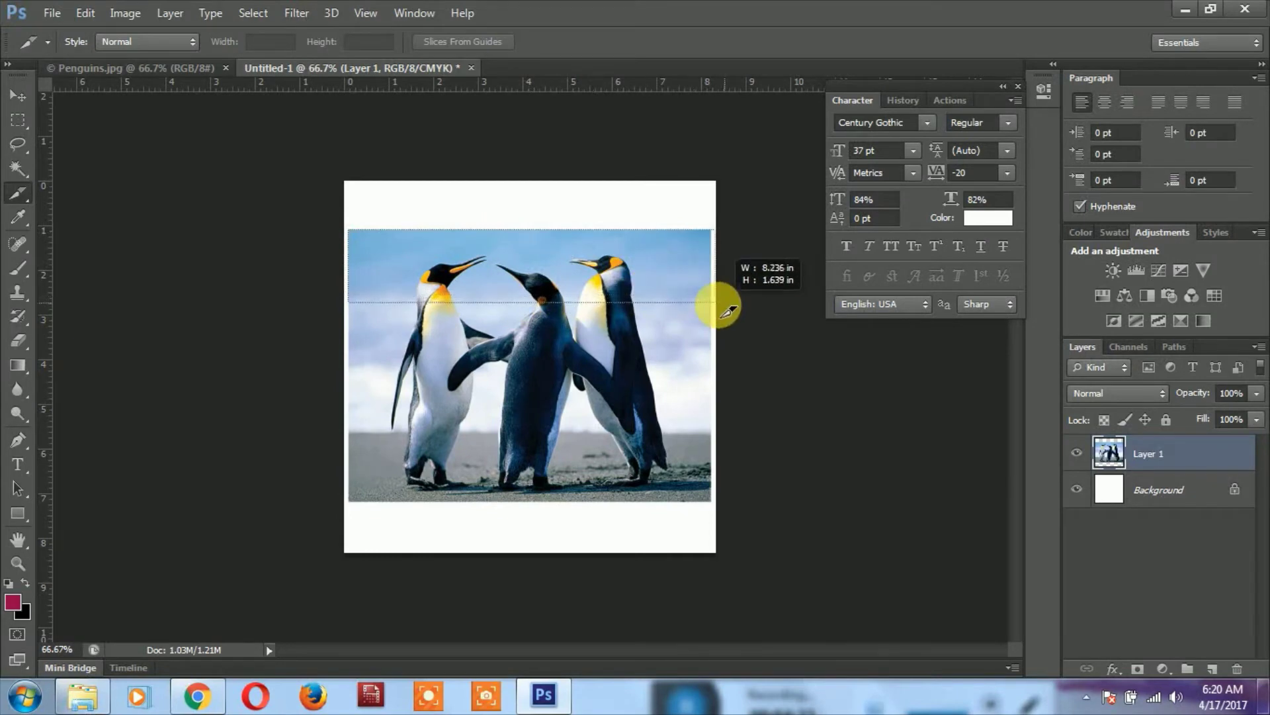
pyautogui.moveTo(727, 310); pyautogui.dragTo(727, 310)
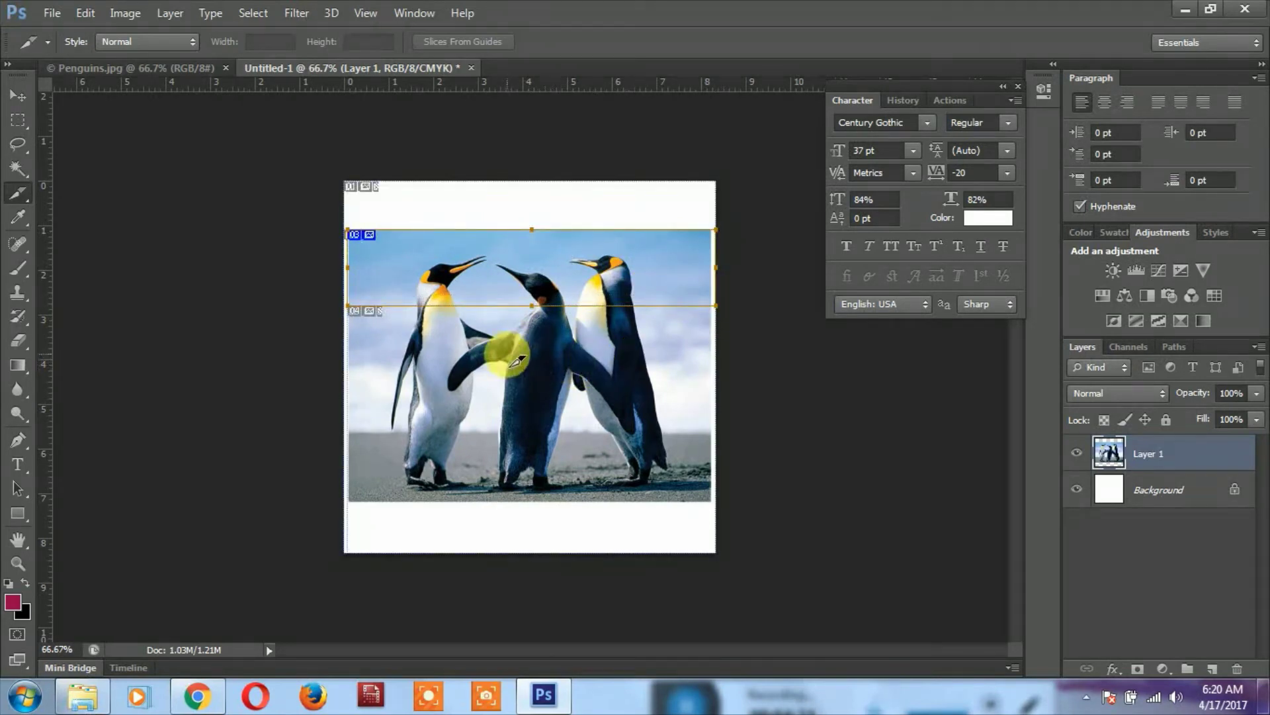
pyautogui.moveTo(342, 360)
pyautogui.mouseDown()
pyautogui.moveTo(671, 414)
pyautogui.moveTo(717, 441)
pyautogui.mouseUp()
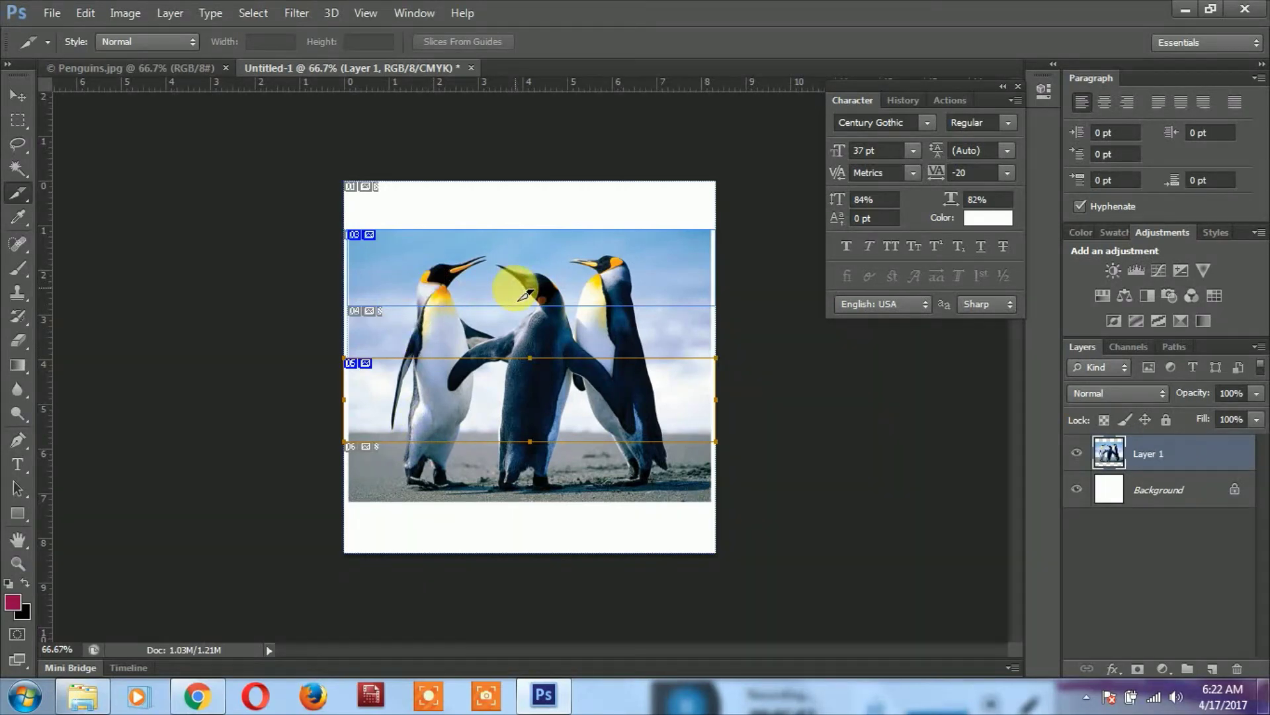
pyautogui.doubleClick(417, 400)
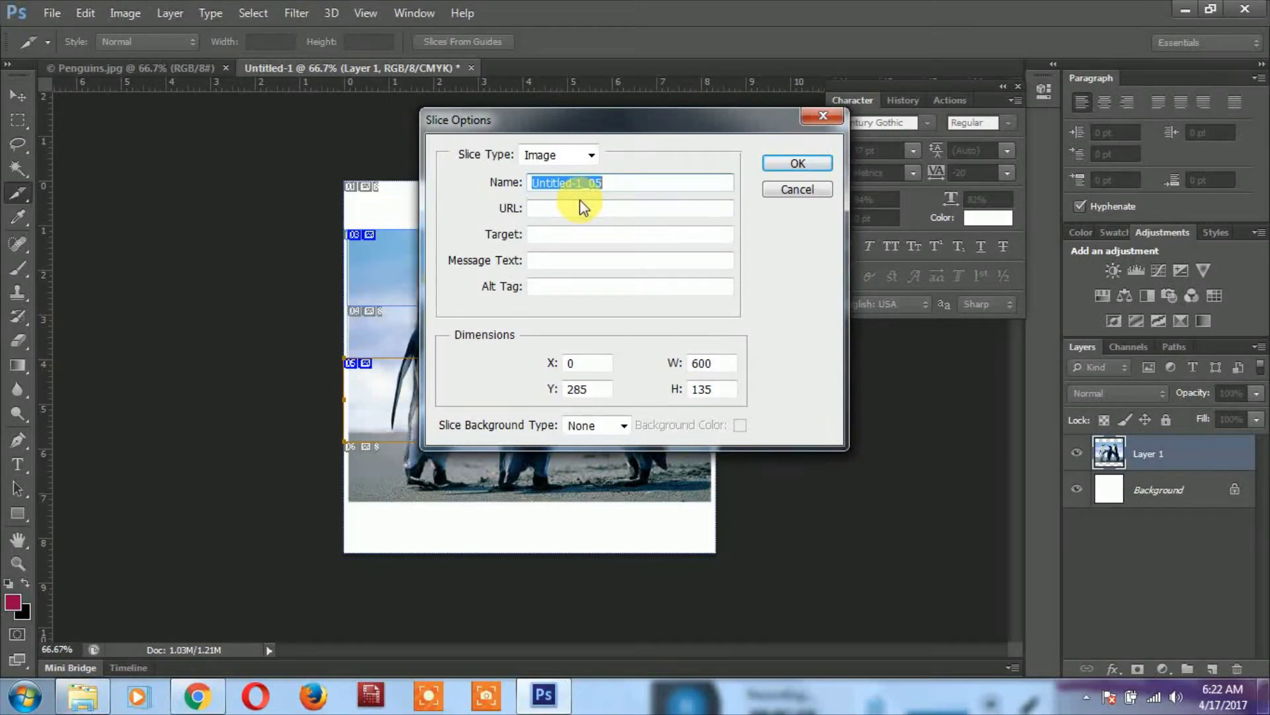
# Cancel the middle slice's Slice Options without changes and bring up the File menu
pyautogui.click(779, 190)
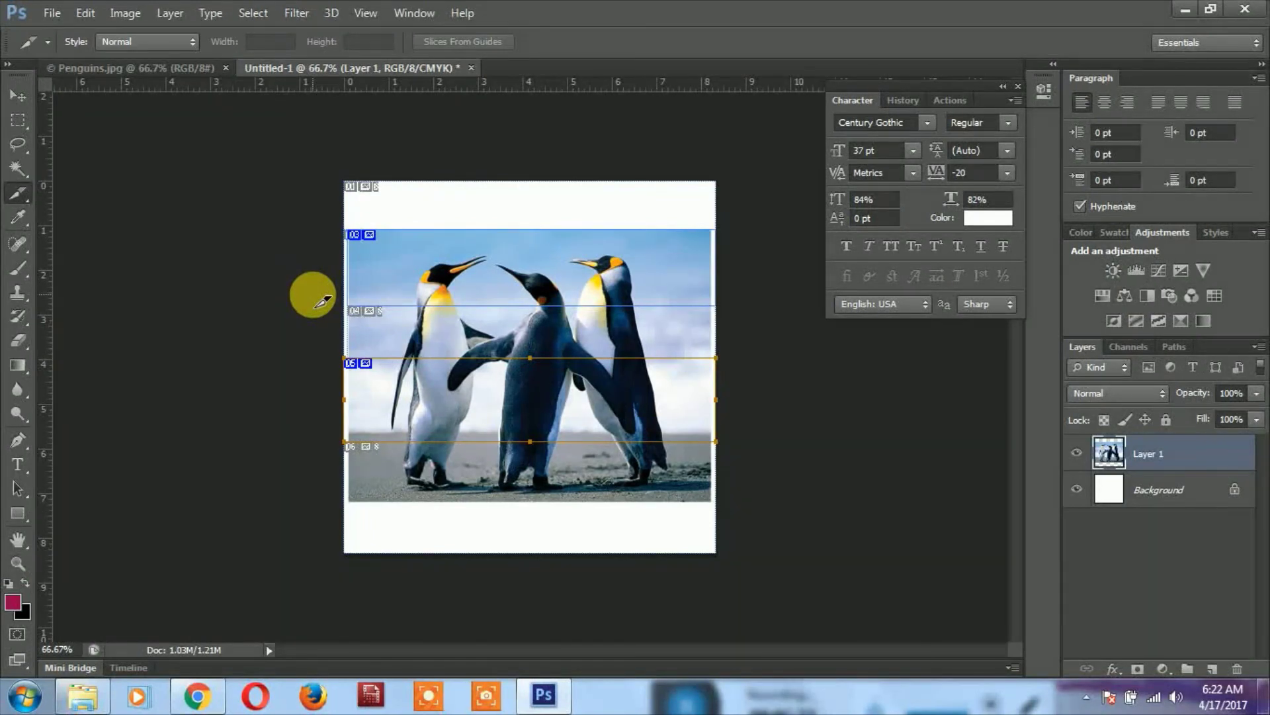
pyautogui.click(53, 12)
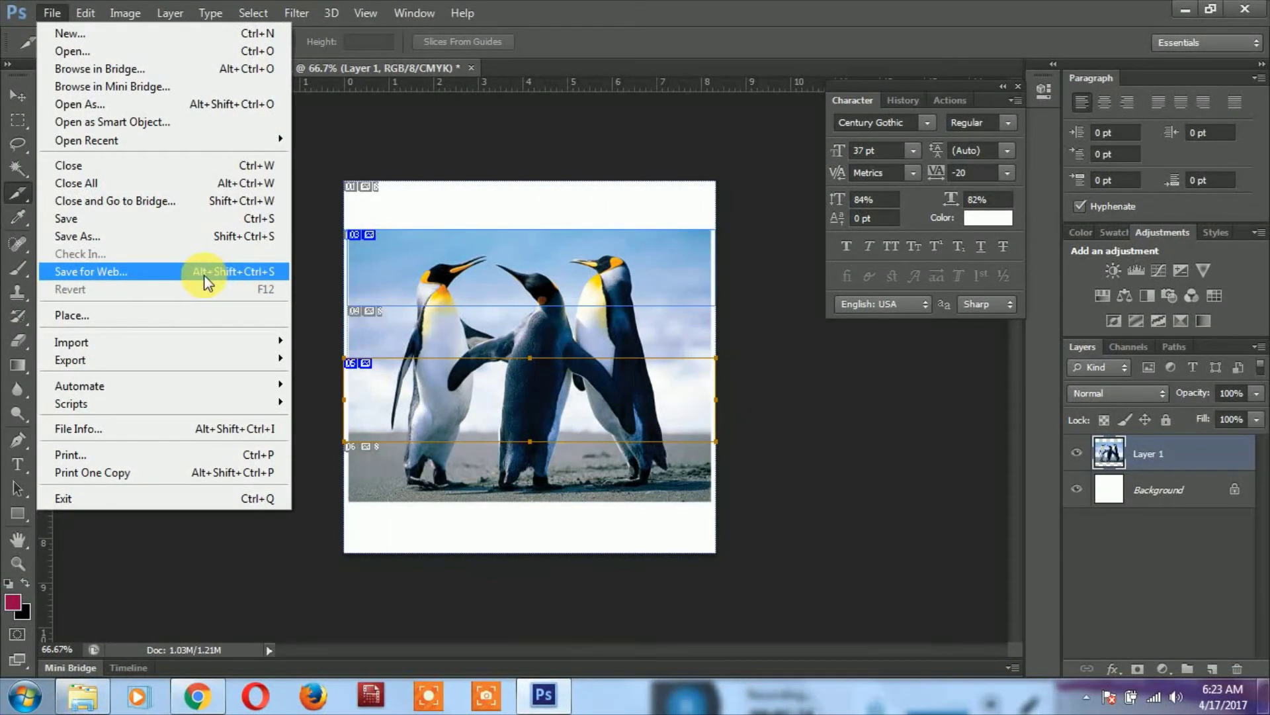
# Preview the sliced image in Save for Web as JPEG High, quality 60, and proceed to Save Optimized As
pyautogui.click(251, 281)
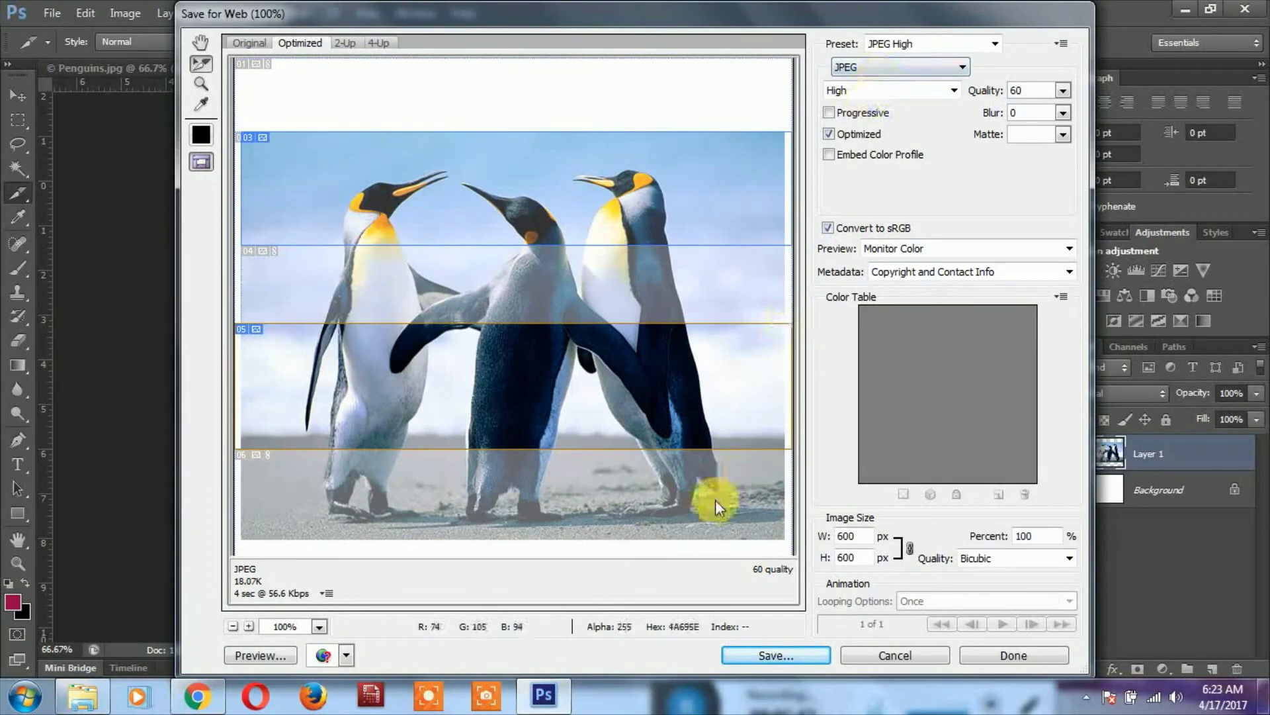
pyautogui.click(783, 655)
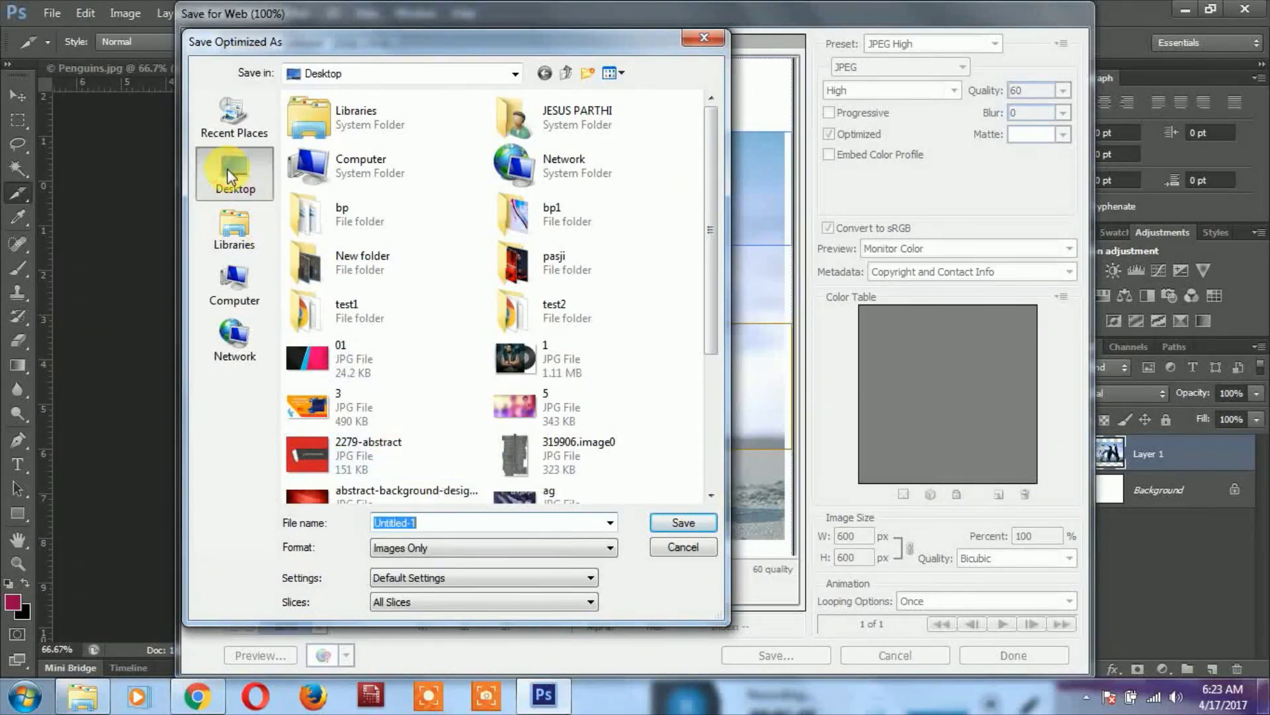
# Create a new Desktop folder named demo and save the optimized slices there as 'test'
pyautogui.click(522, 523)
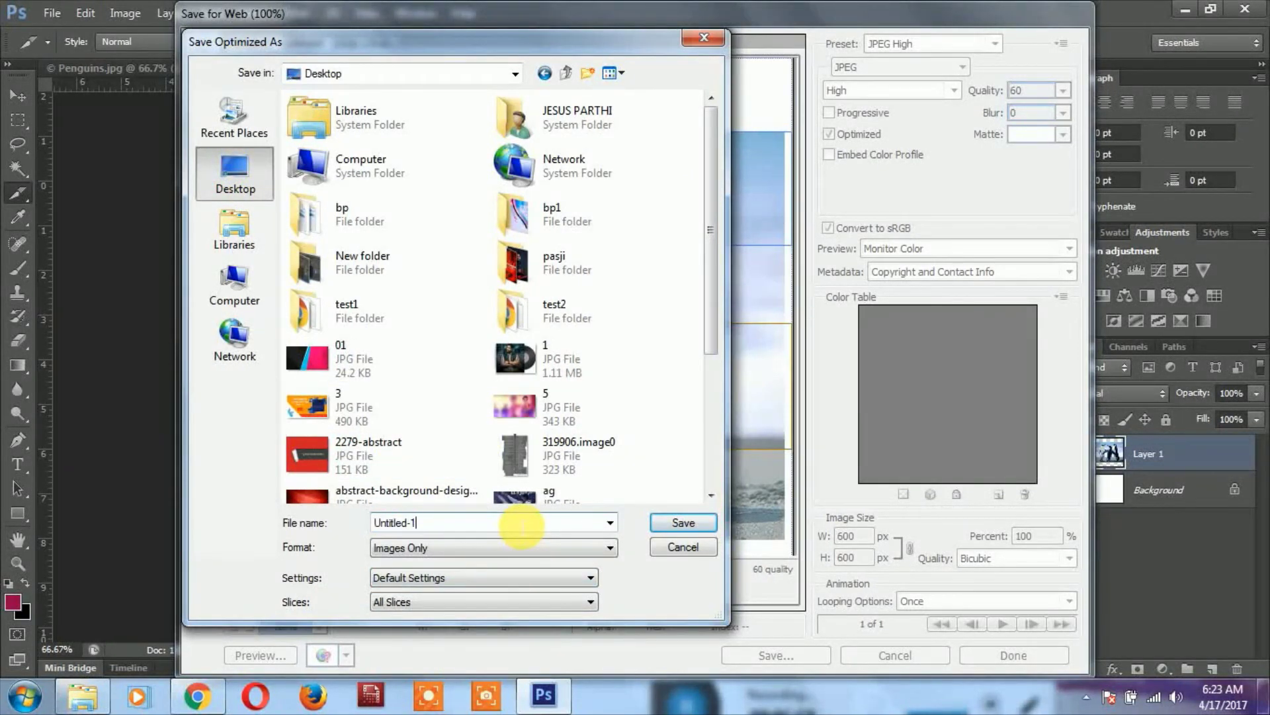
pyautogui.click(671, 327)
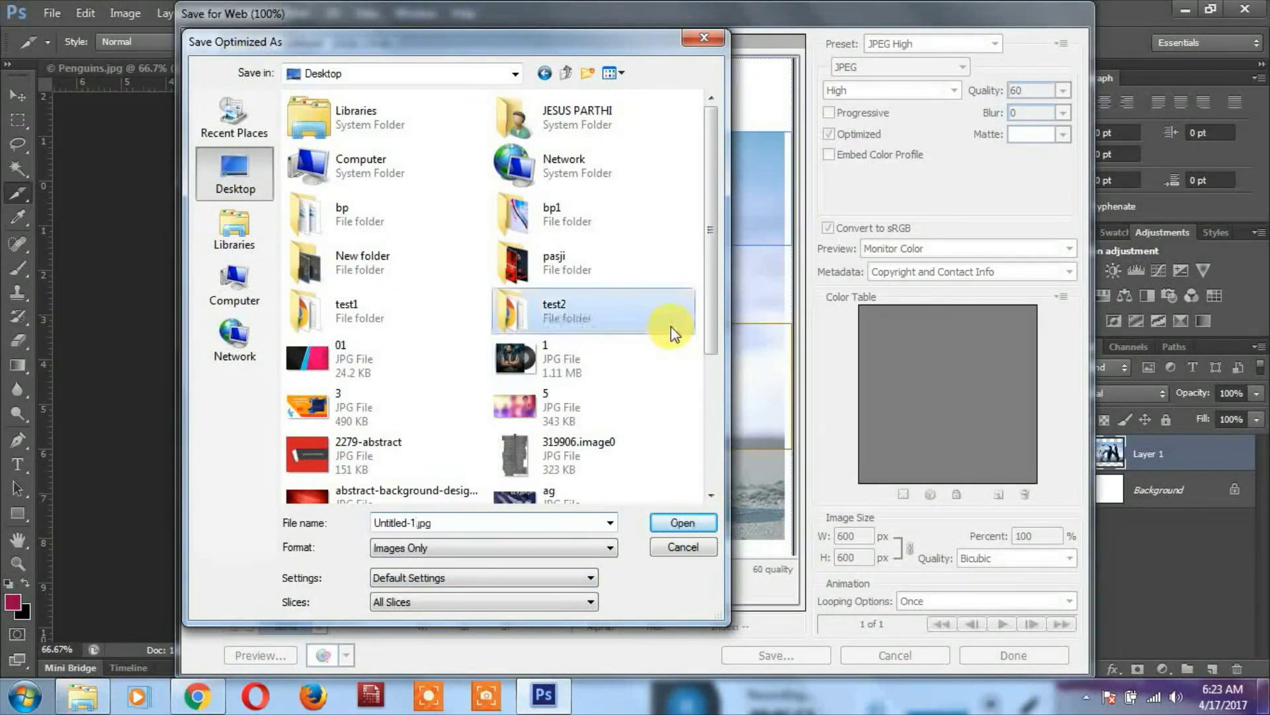
pyautogui.click(588, 74)
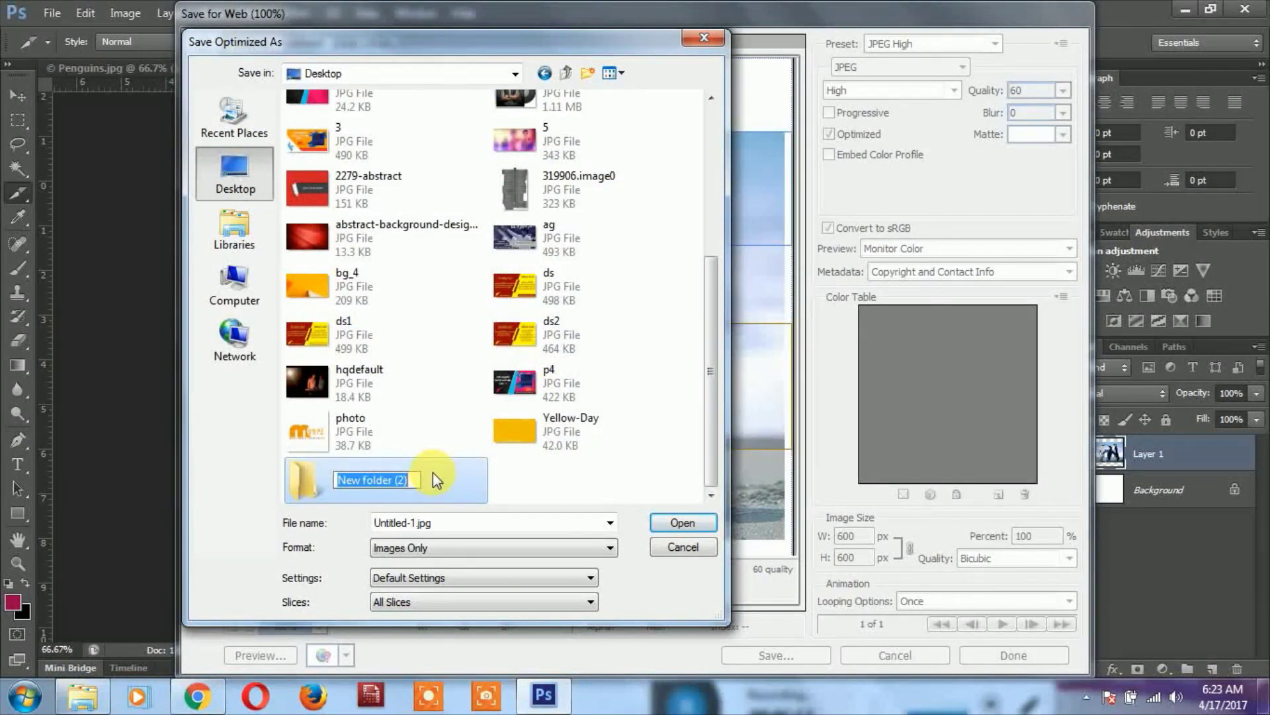
pyautogui.write('demo')
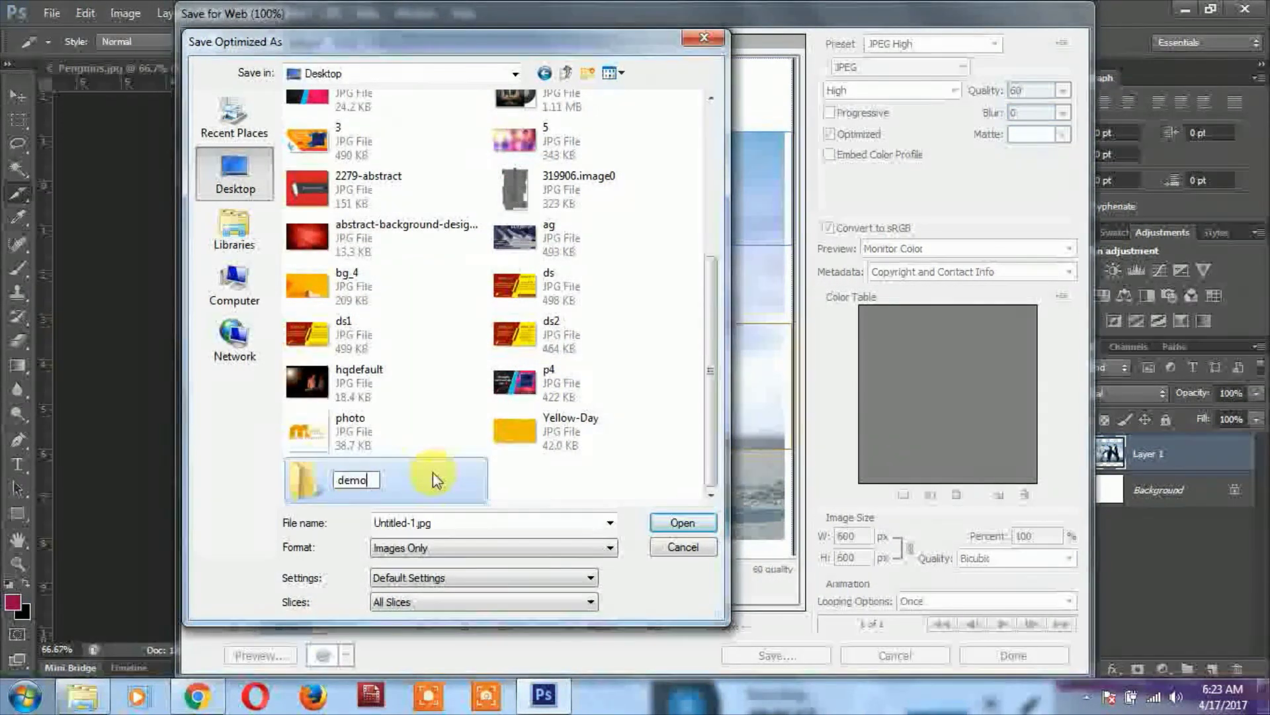
pyautogui.press('Return')
pyautogui.doubleClick(433, 472)
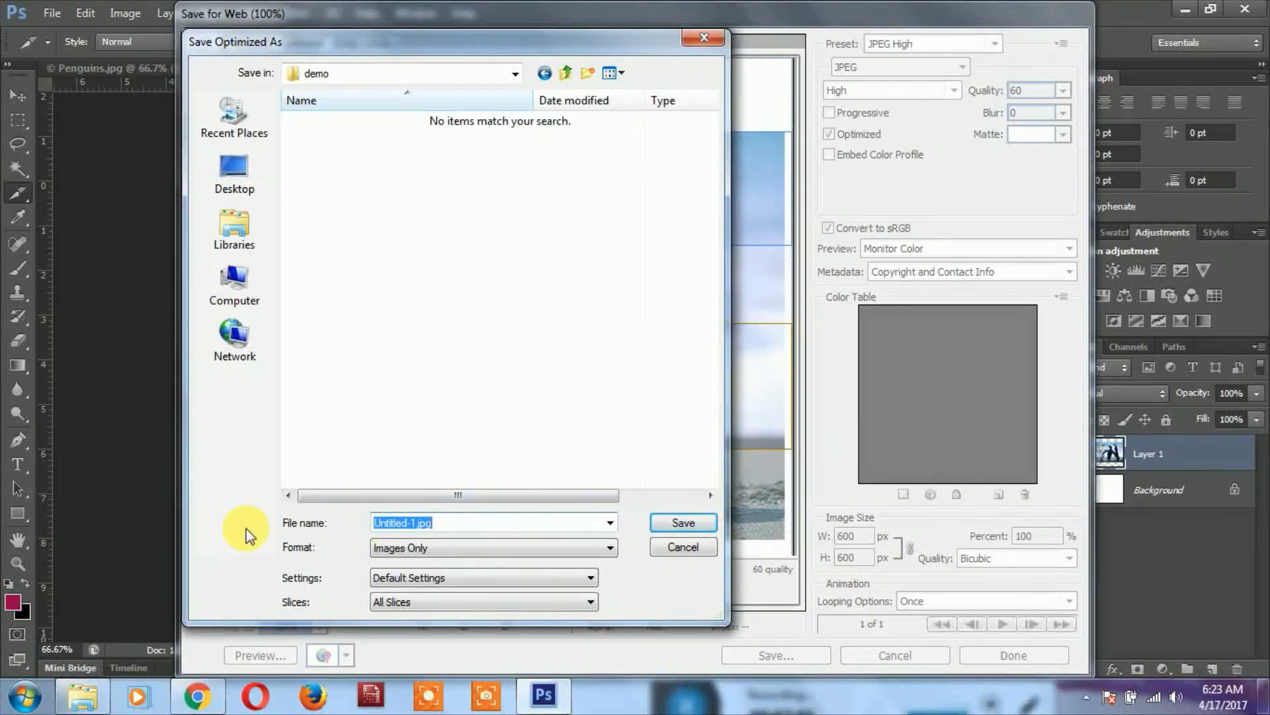
pyautogui.write('test')
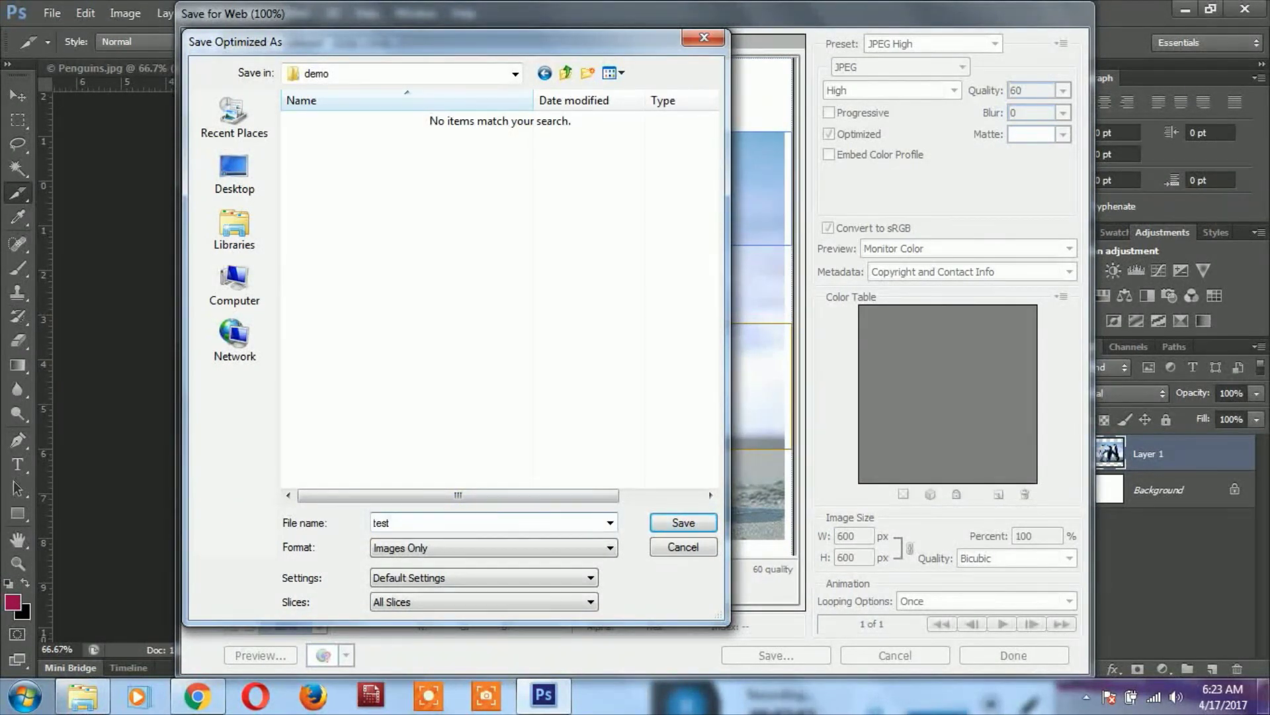
pyautogui.click(691, 526)
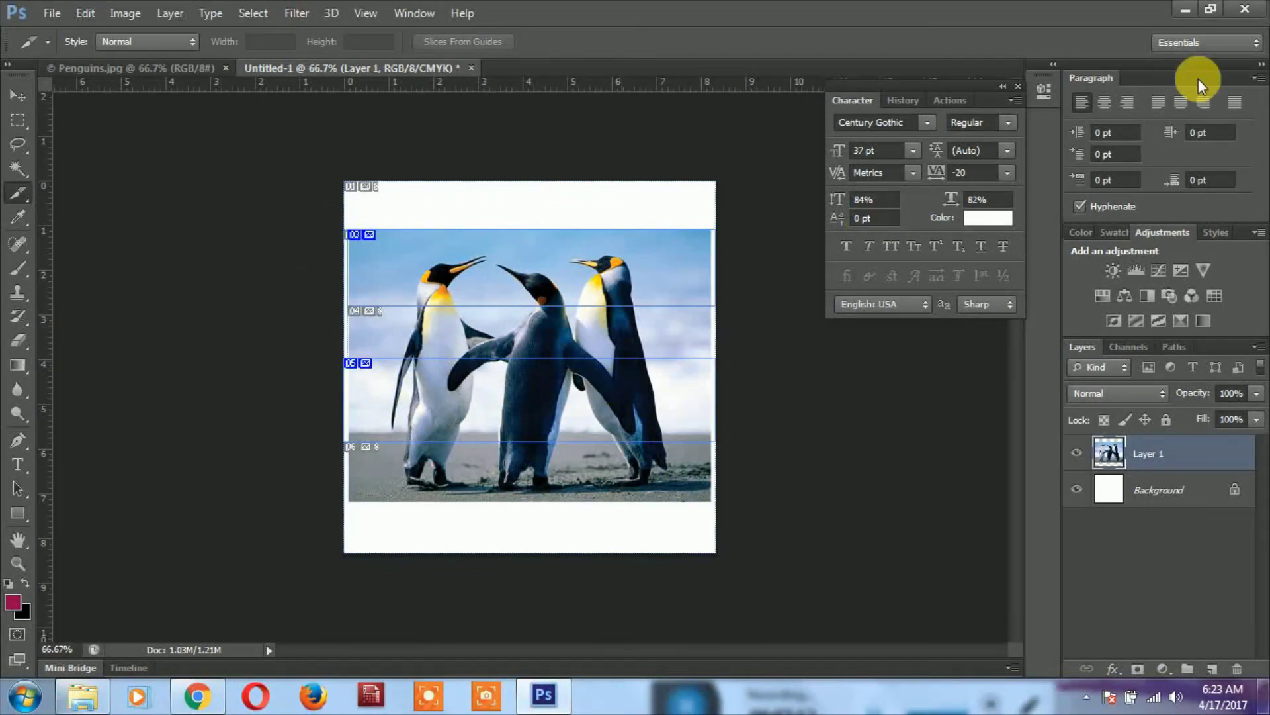
# Minimize Photoshop and open the Desktop demo folder, then its images subfolder
pyautogui.click(1183, 10)
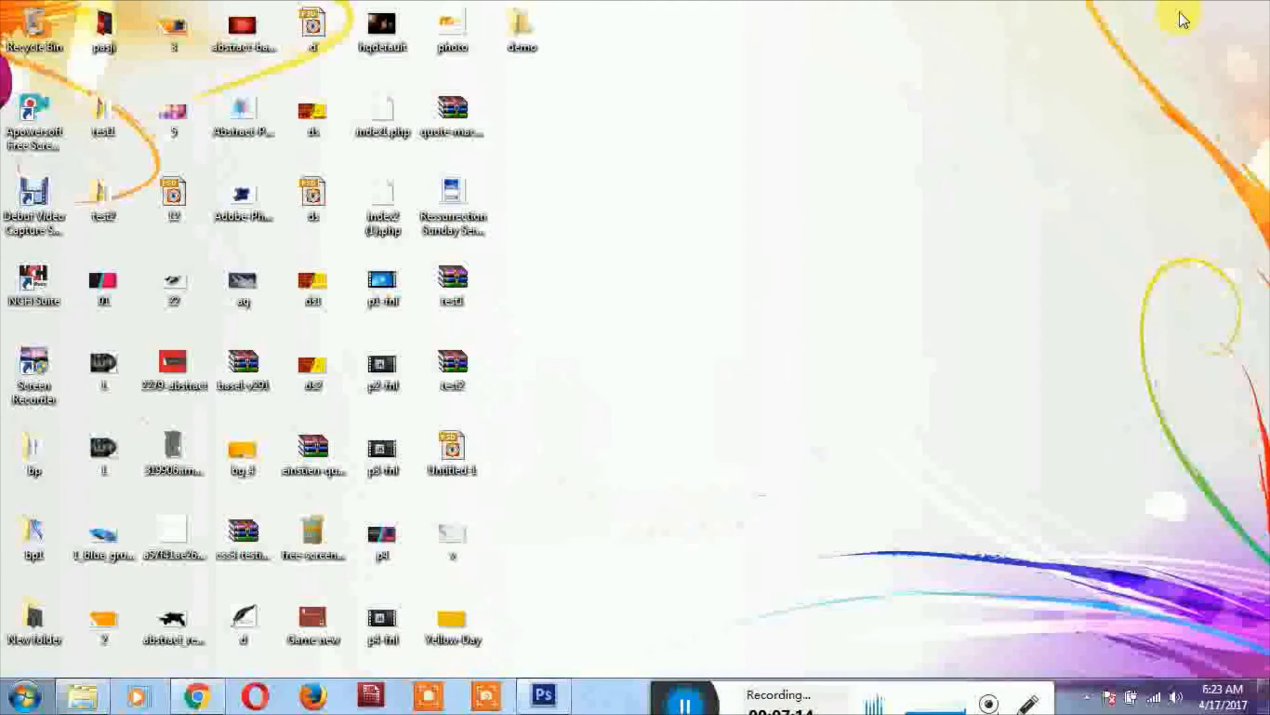
pyautogui.doubleClick(522, 40)
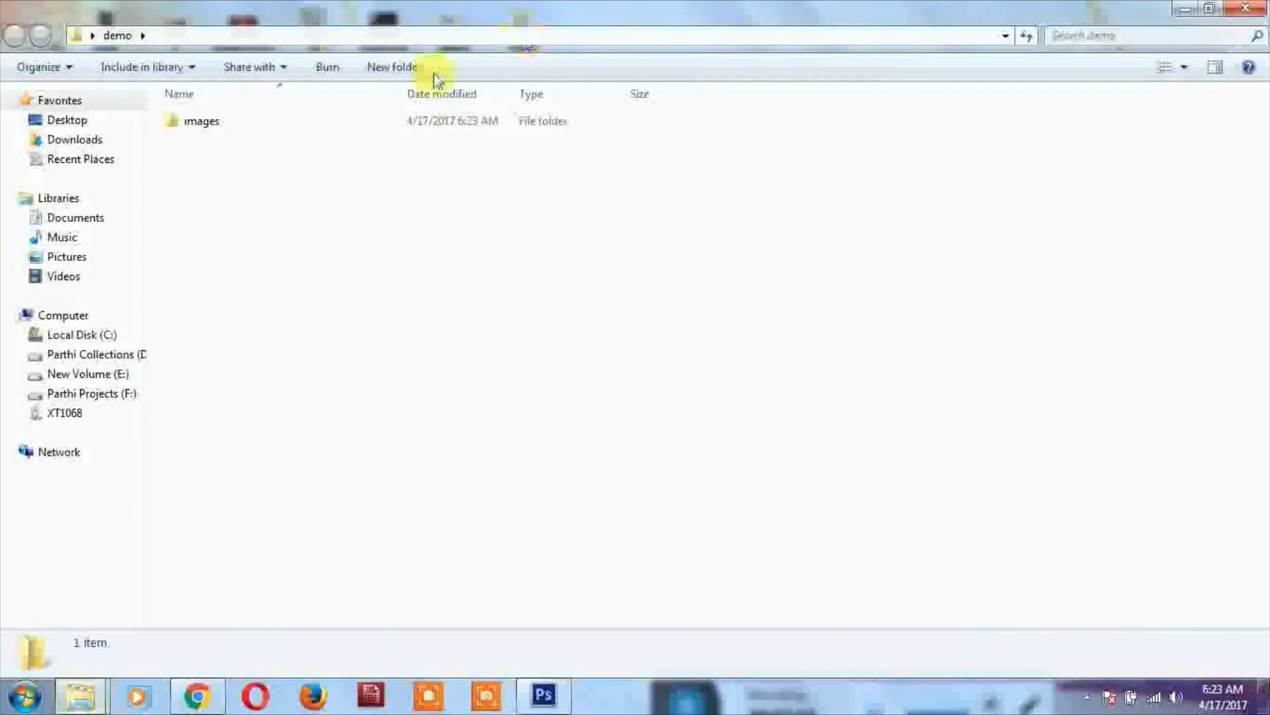
pyautogui.doubleClick(205, 123)
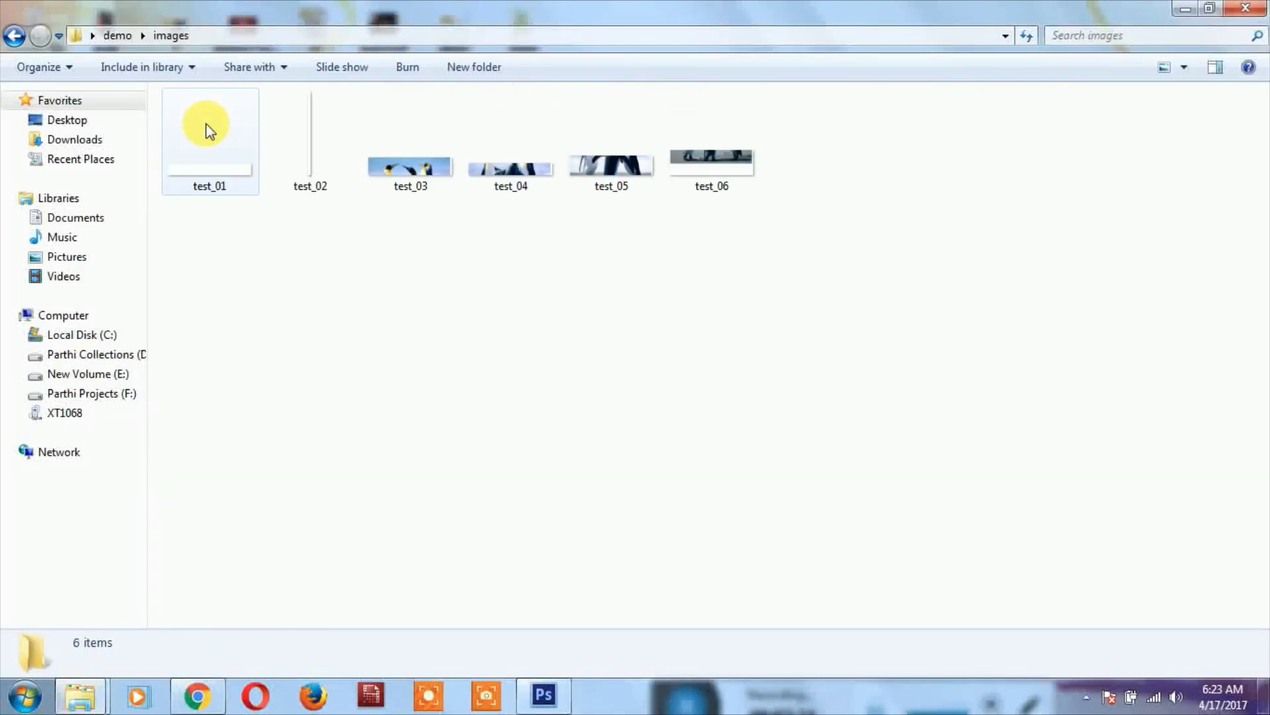
# Select slices test_01 through test_06 in turn to check their details
pyautogui.click(192, 156)
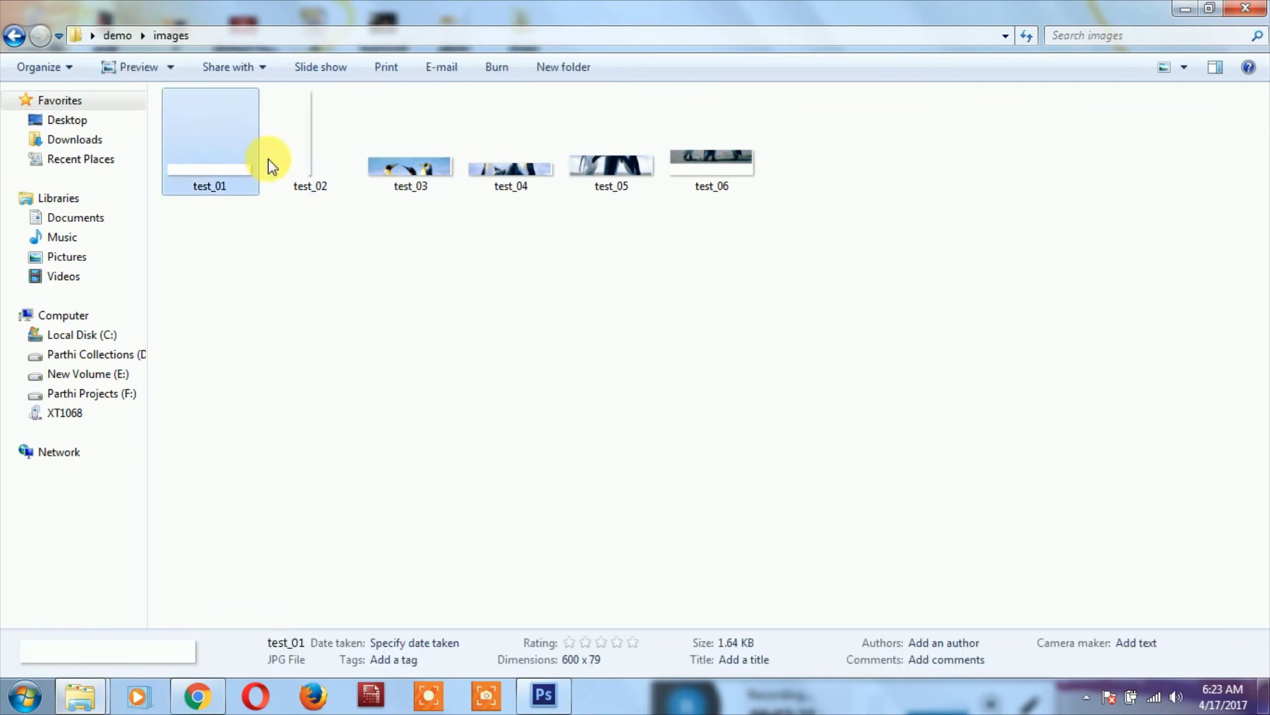
pyautogui.click(302, 171)
pyautogui.click(425, 185)
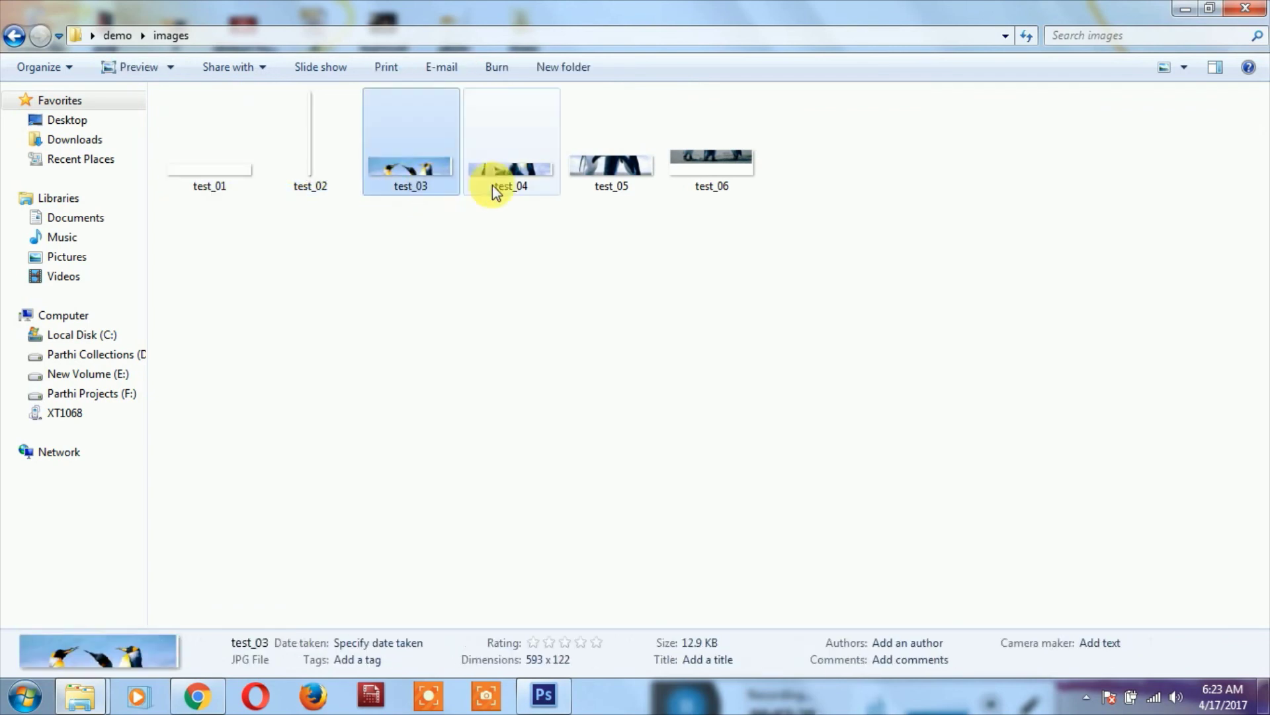
pyautogui.click(524, 185)
pyautogui.click(634, 162)
pyautogui.click(726, 168)
# Preview slices test_03 to test_06 one by one, then return to Photoshop
pyautogui.doubleClick(405, 173)
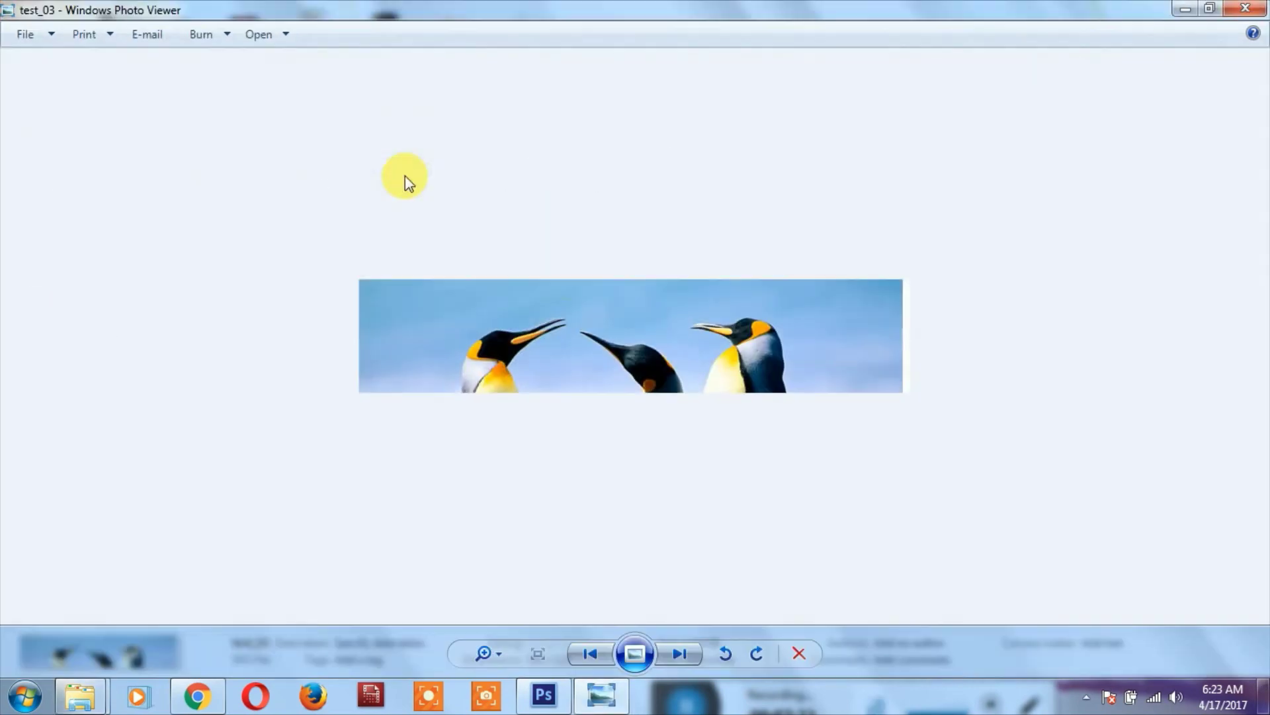
pyautogui.click(1246, 8)
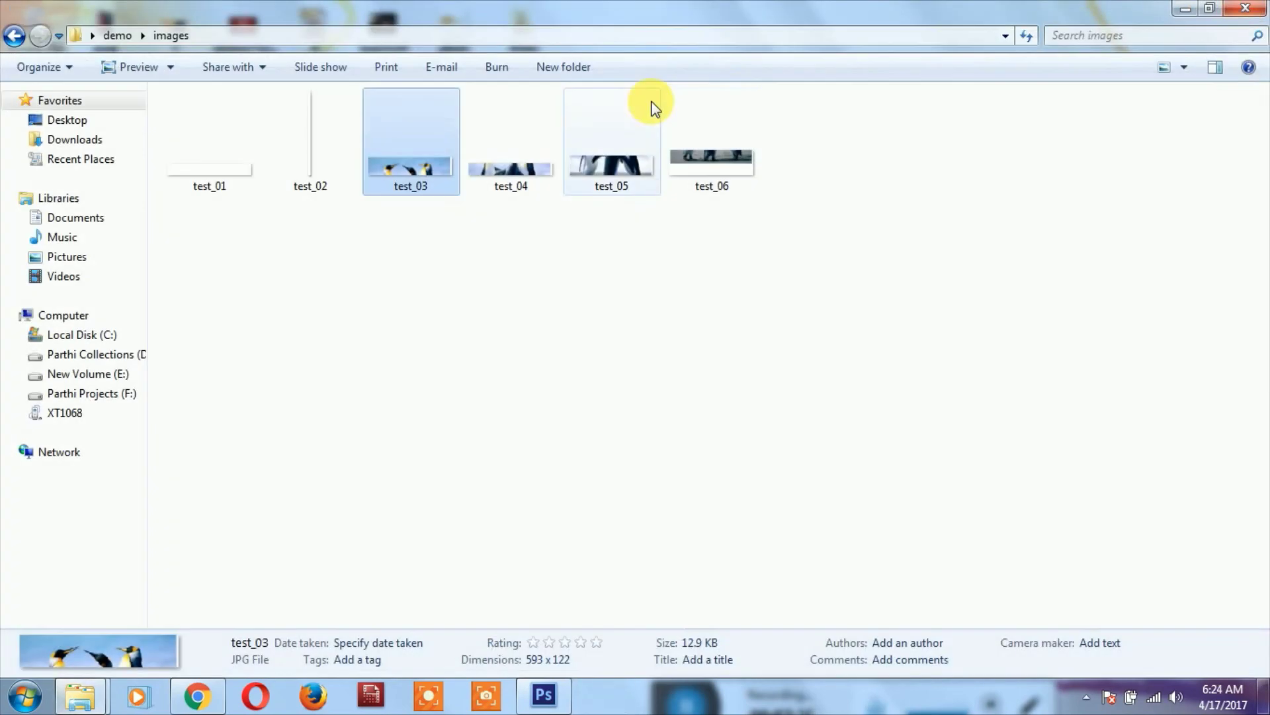
pyautogui.doubleClick(538, 169)
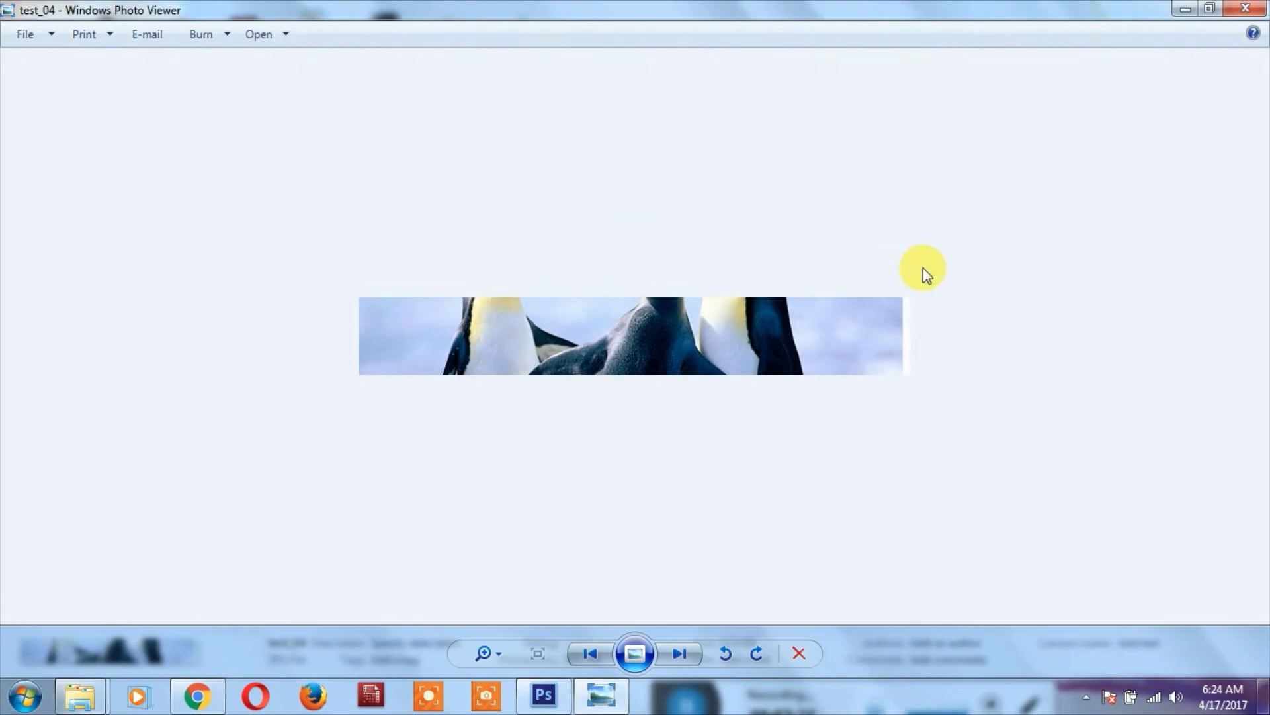
pyautogui.click(1246, 8)
pyautogui.doubleClick(641, 165)
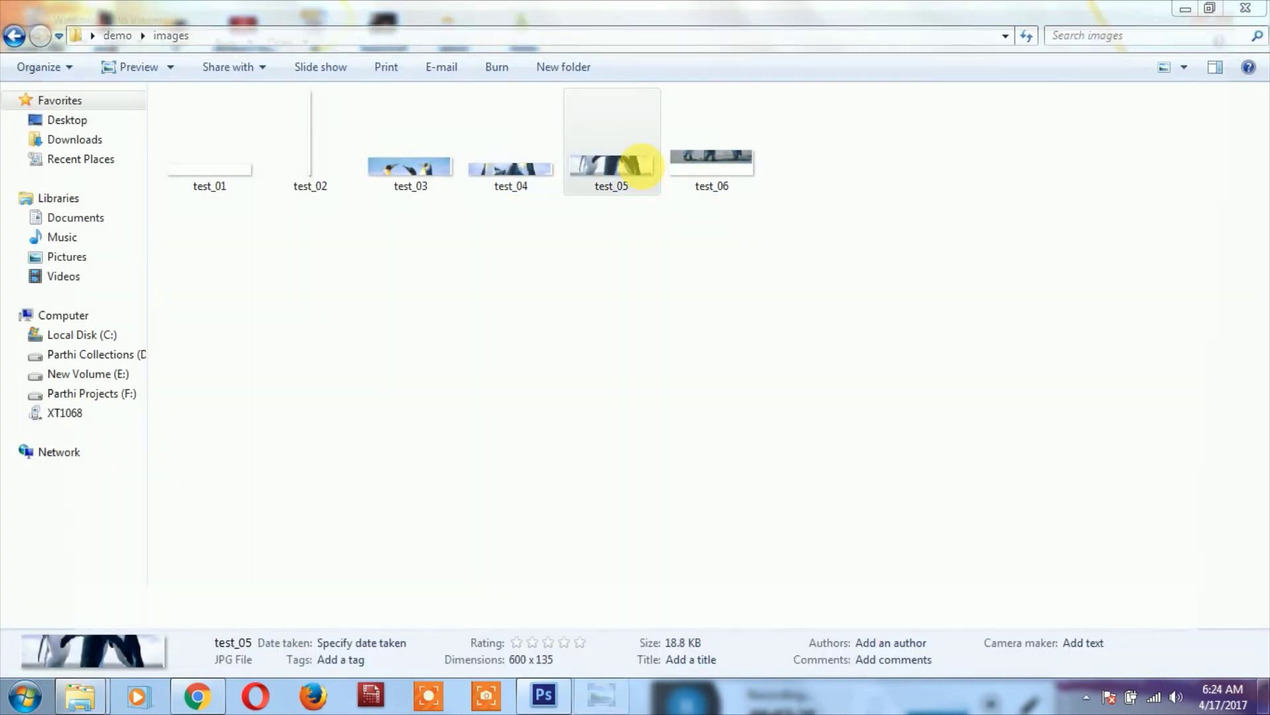
pyautogui.click(1245, 8)
pyautogui.click(721, 168)
pyautogui.doubleClick(722, 165)
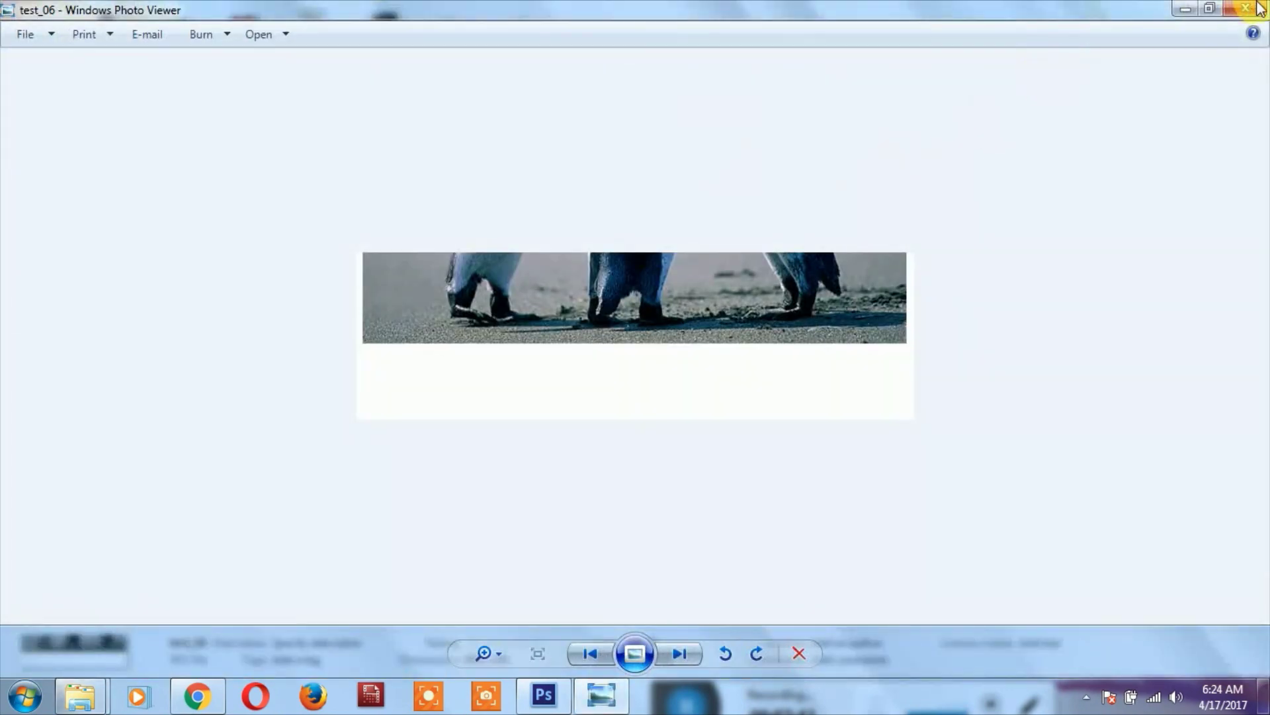
pyautogui.click(1245, 8)
pyautogui.click(544, 695)
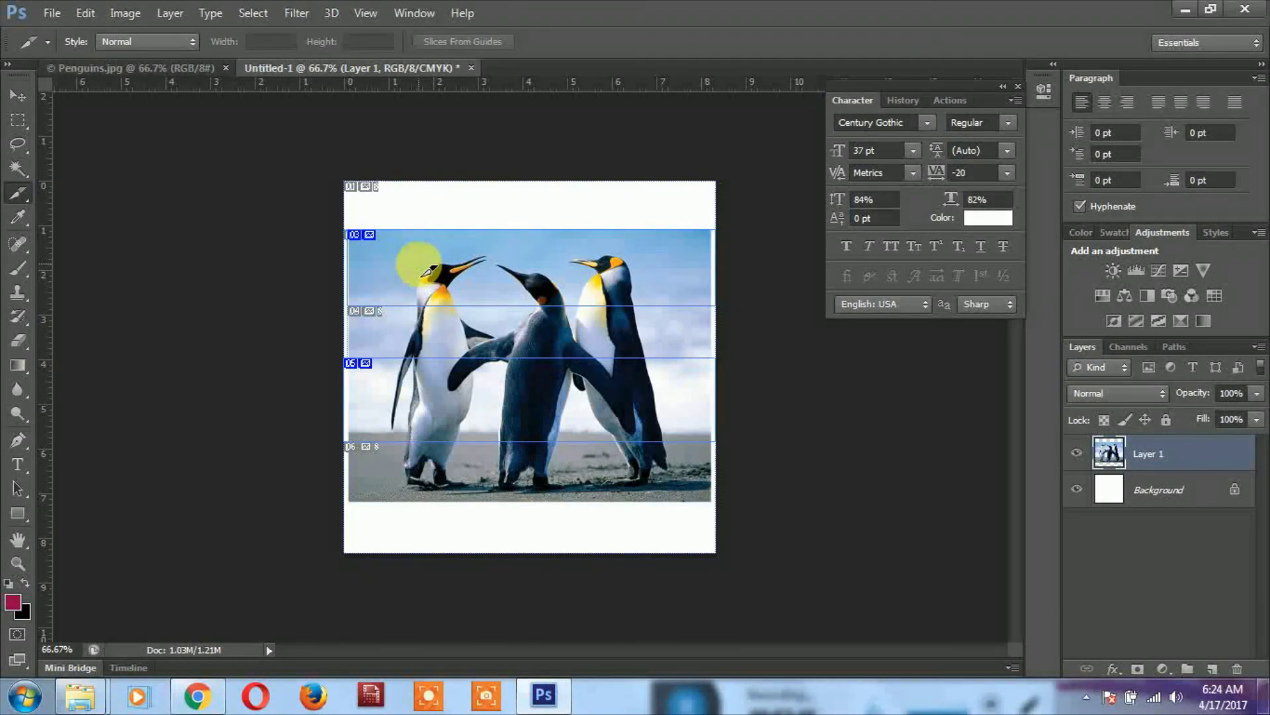
# Switch from the Slice tool to the Crop Tool and adjust the crop box's top edge
pyautogui.rightClick(23, 200)
pyautogui.click(68, 190)
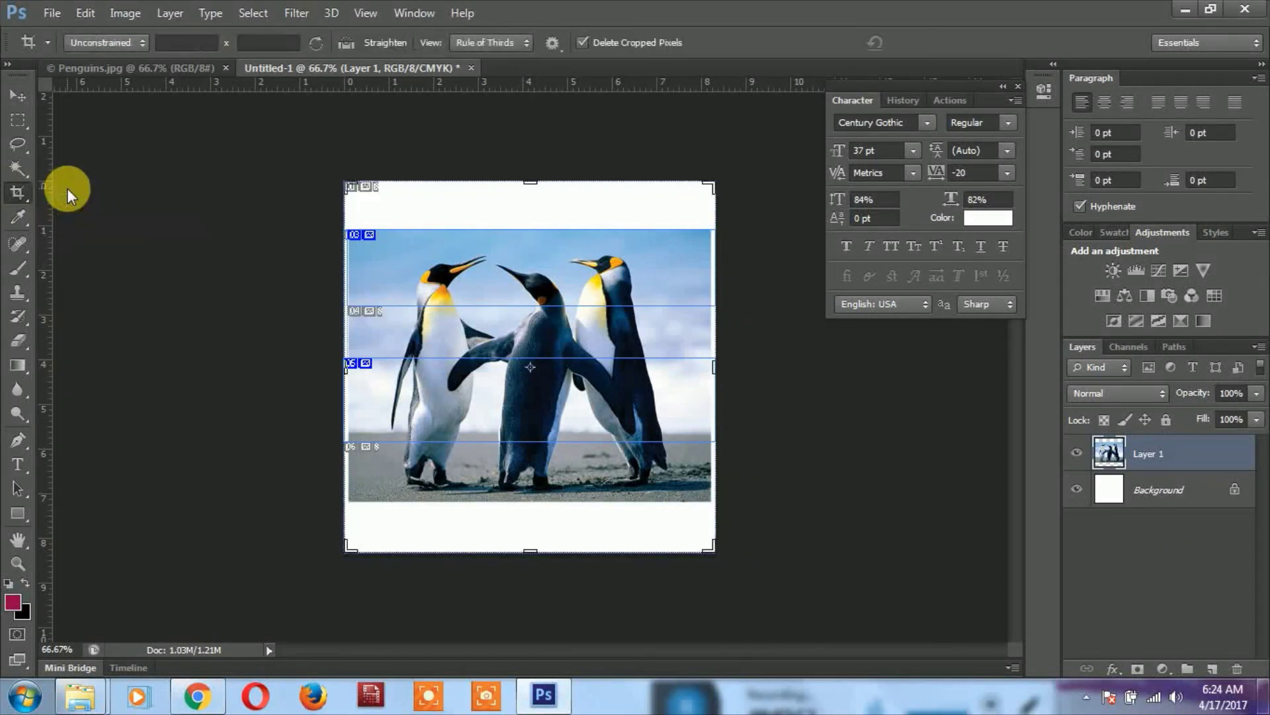
pyautogui.moveTo(536, 188)
pyautogui.mouseDown()
pyautogui.moveTo(536, 211)
pyautogui.moveTo(539, 185)
pyautogui.mouseUp()
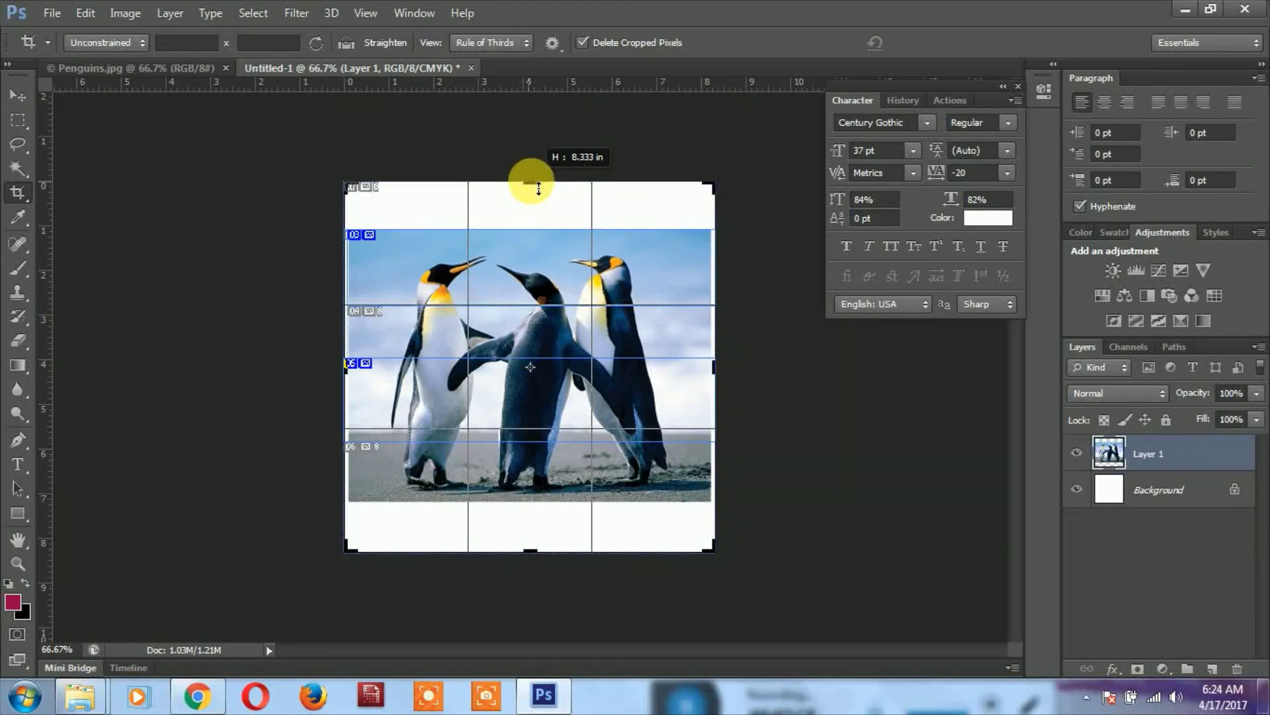
pyautogui.moveTo(538, 186); pyautogui.dragTo(539, 188)
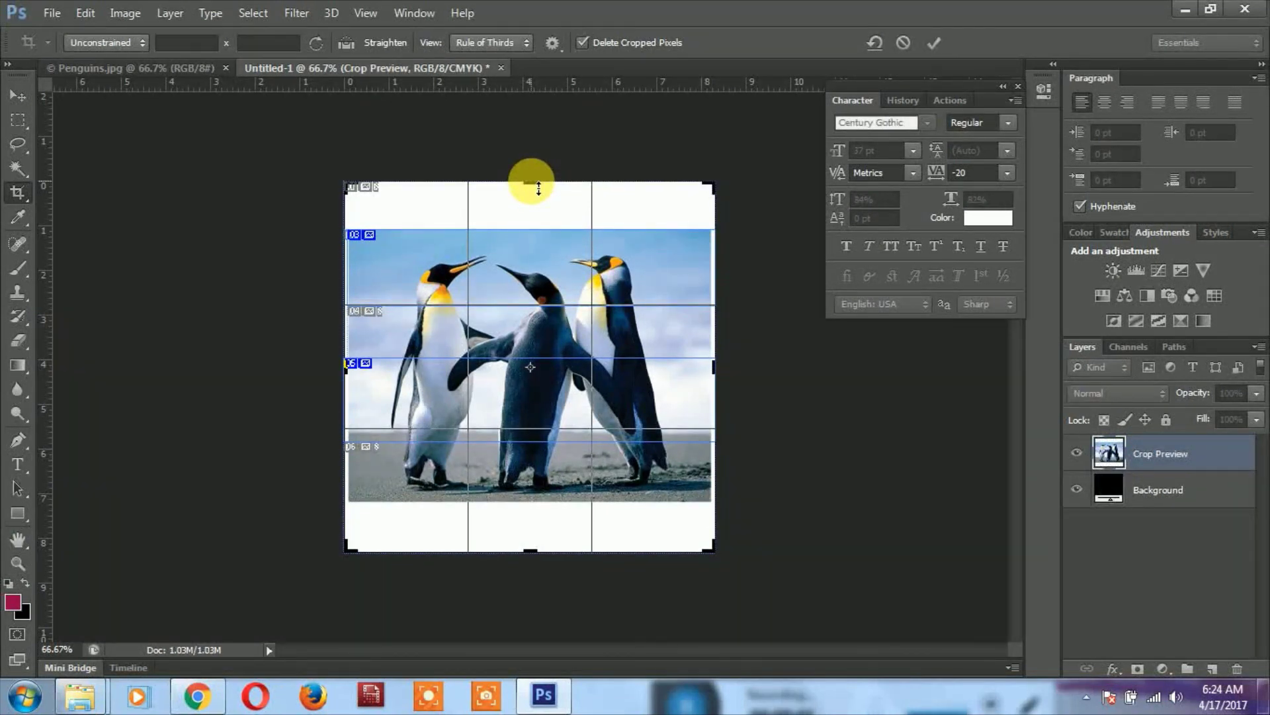